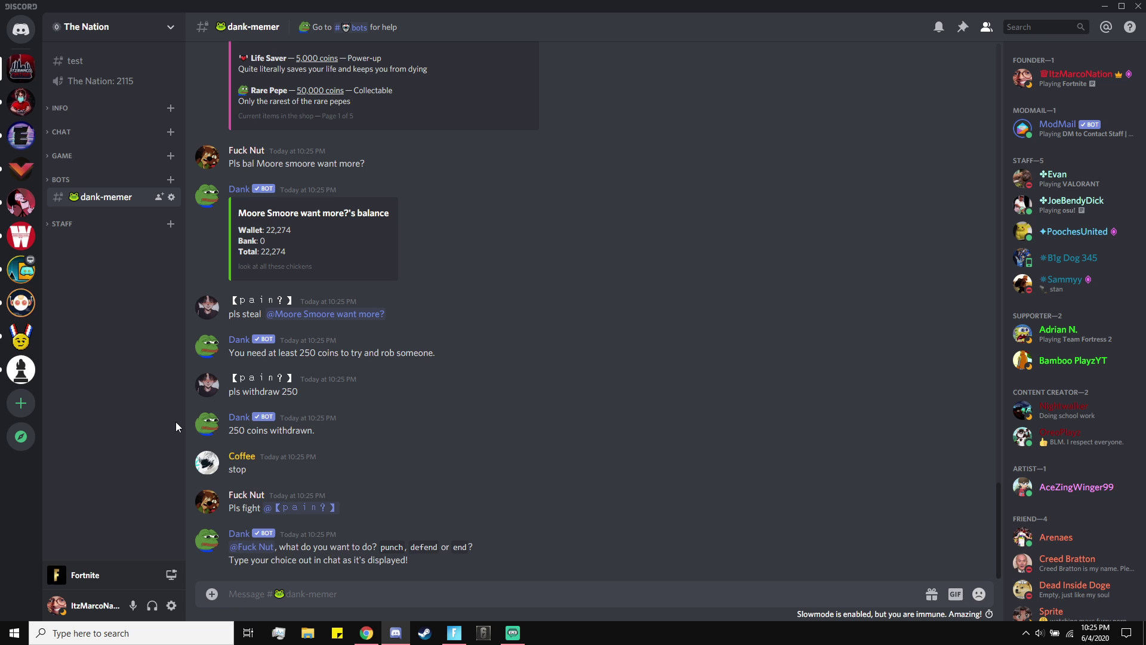
Try longer slowmode intervals in the dank-memer channel's settings, return it to 5s and save
mouse_move(990, 614)
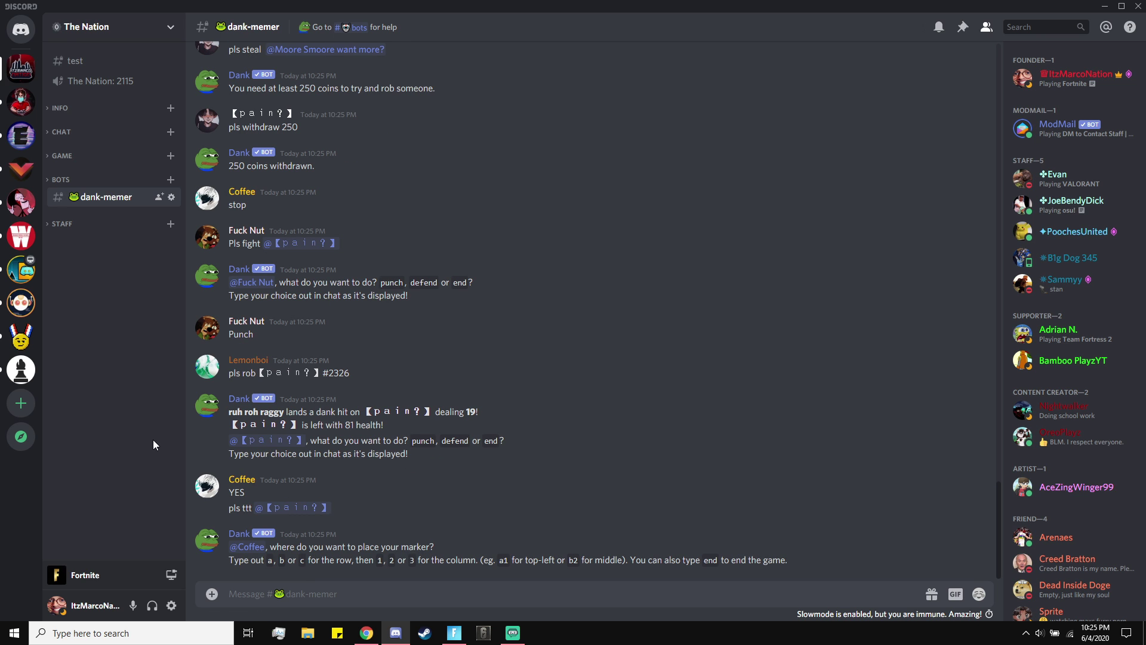
left_click(172, 197)
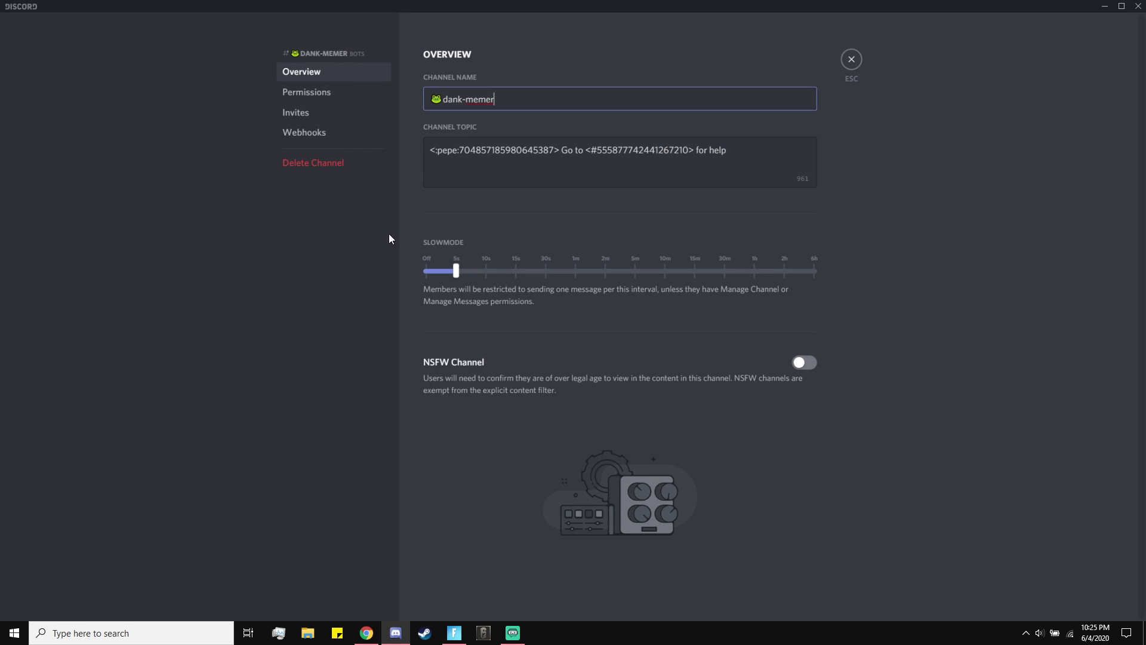
left_click(452, 273)
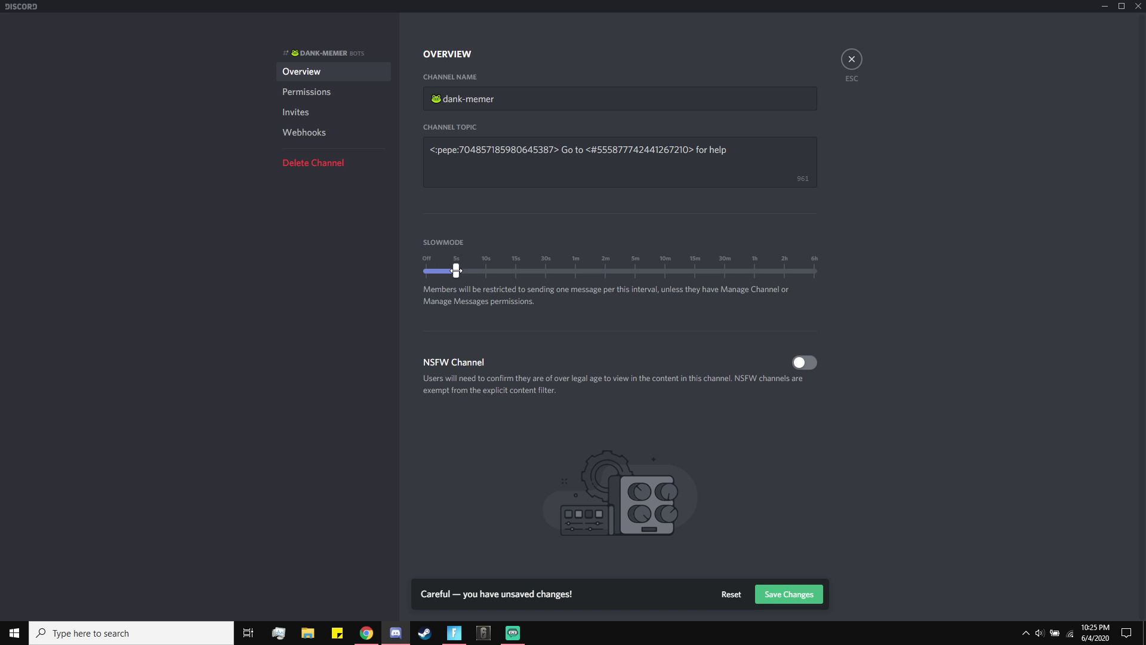
left_click_drag(467, 270, 544, 271)
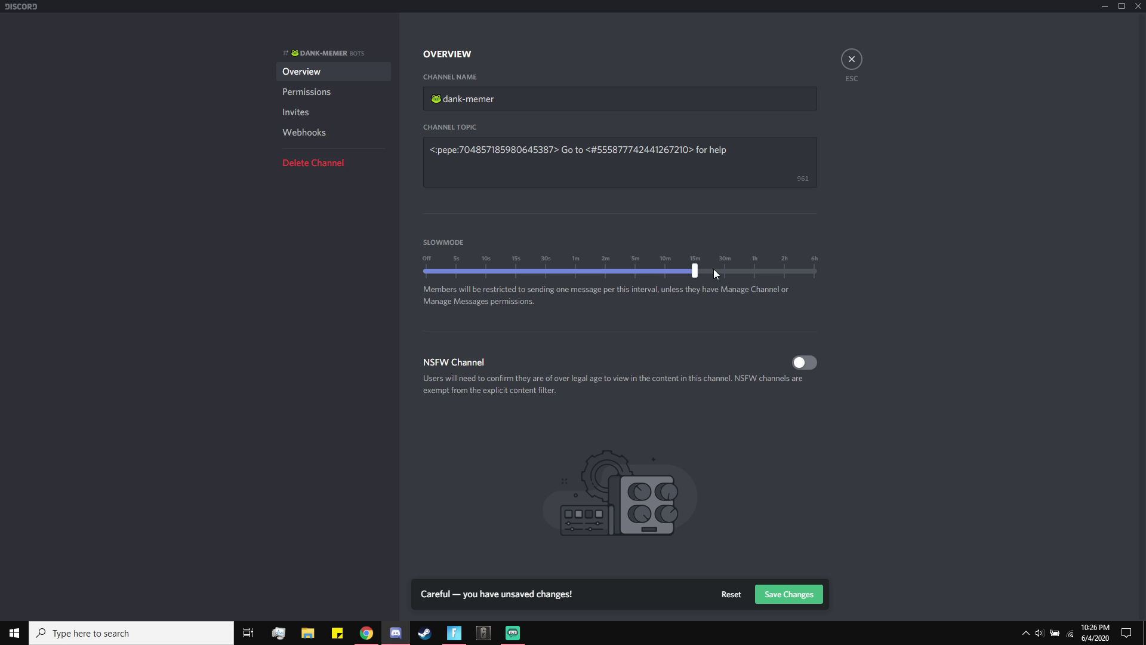
left_click_drag(820, 270, 515, 274)
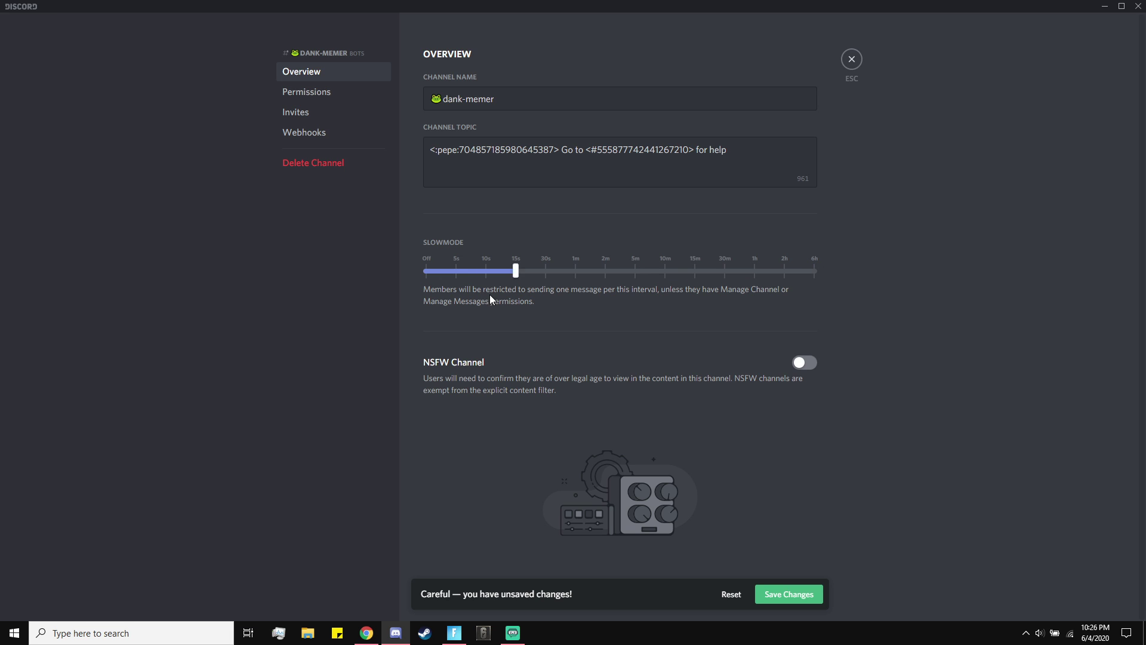
left_click(800, 592)
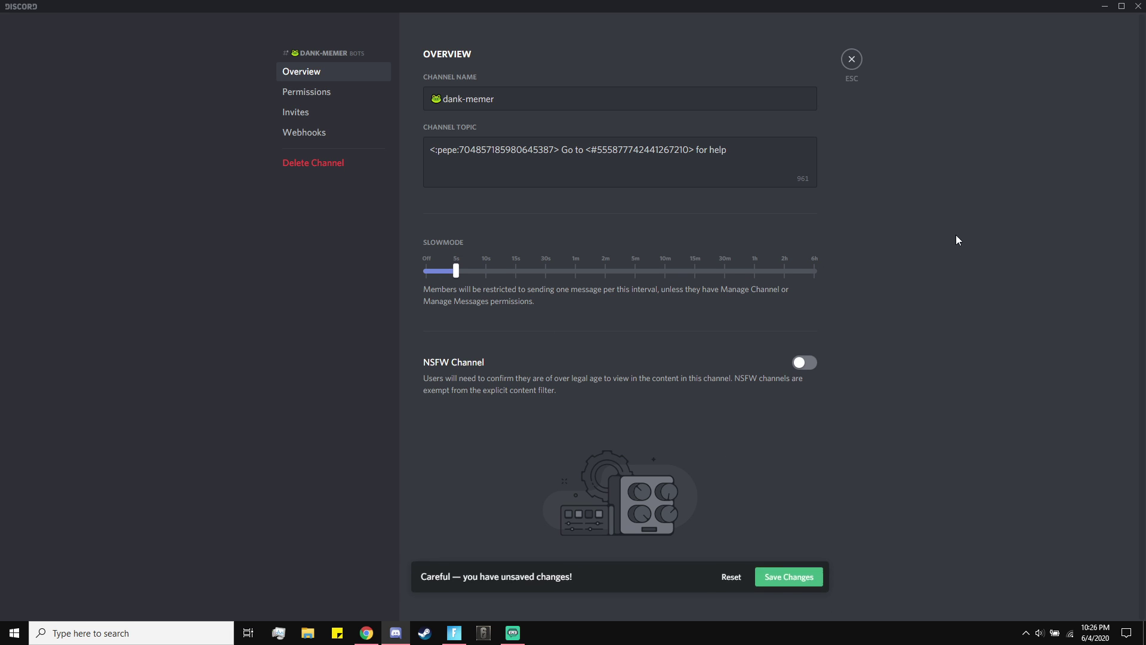
left_click(858, 62)
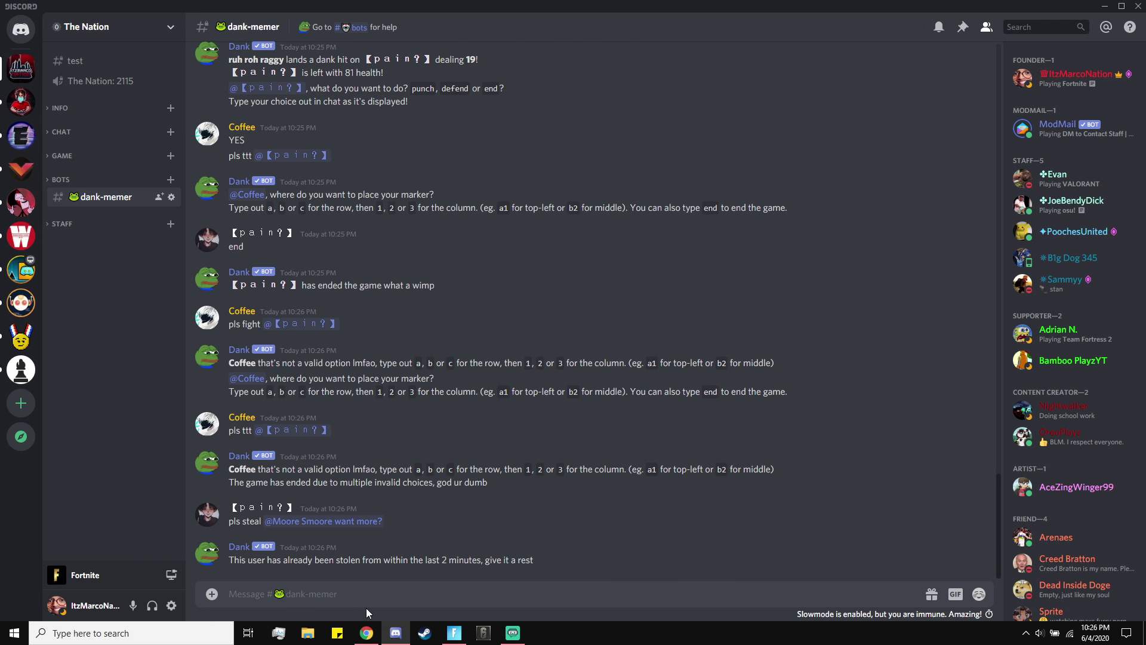
Send the message "-slowmode" in the dank-memer channel
type("-slowmode")
key("Return")
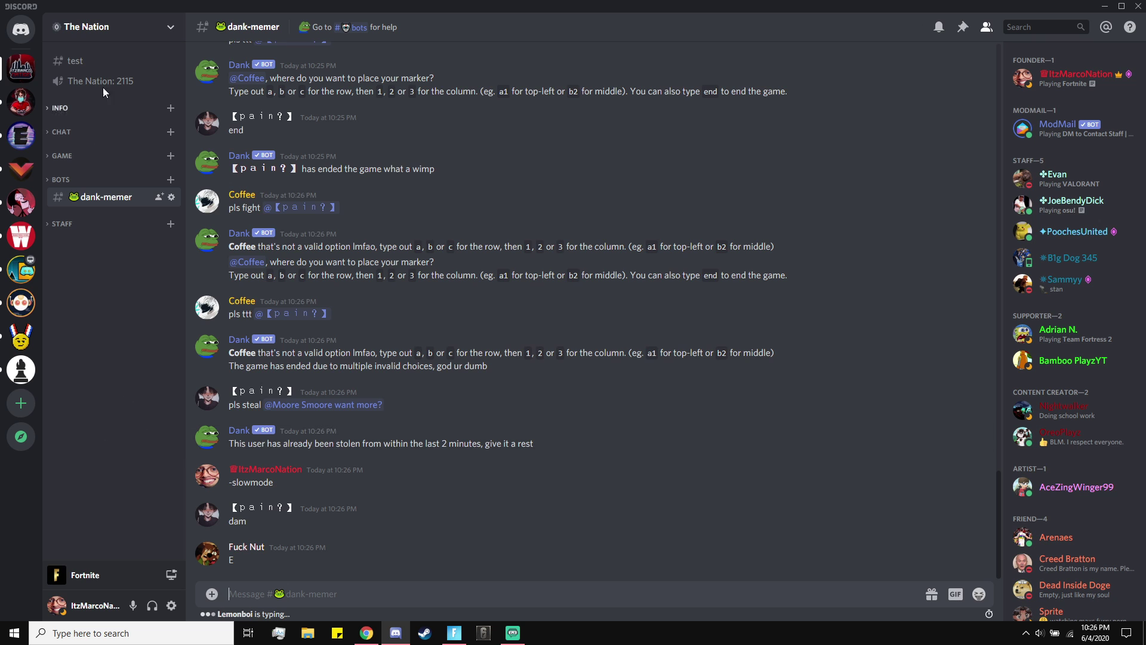
Set the test channel's slowmode to 5s, save it and check the slowmode notice below the message box
left_click(100, 60)
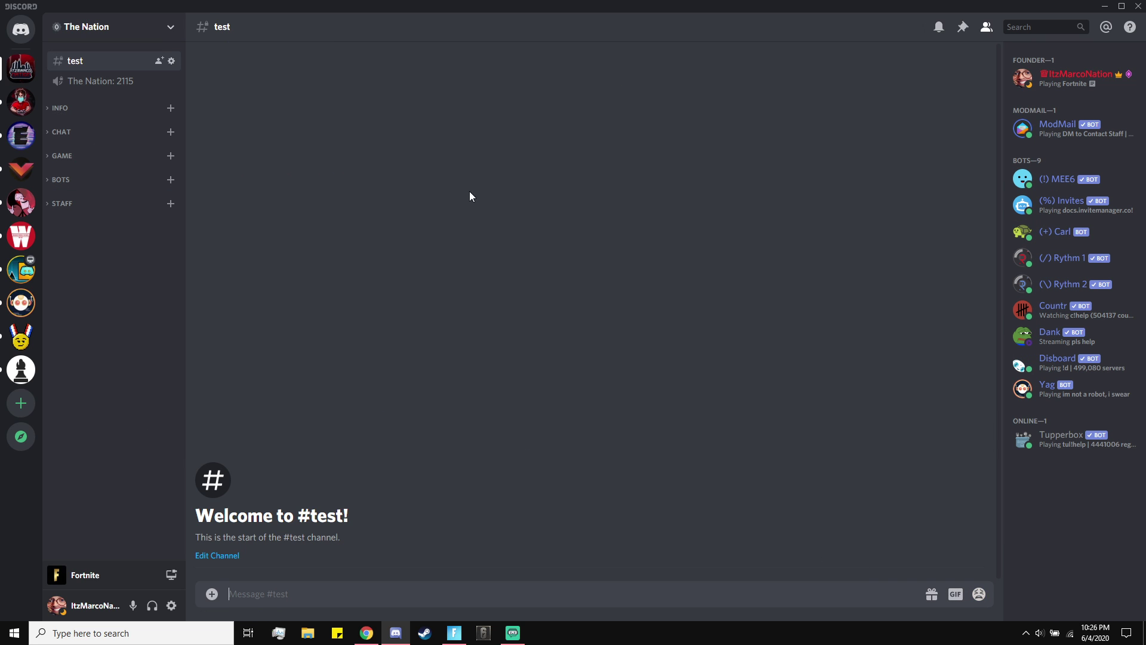
left_click(172, 60)
left_click_drag(511, 270, 456, 270)
left_click(784, 595)
left_click(852, 58)
mouse_move(950, 613)
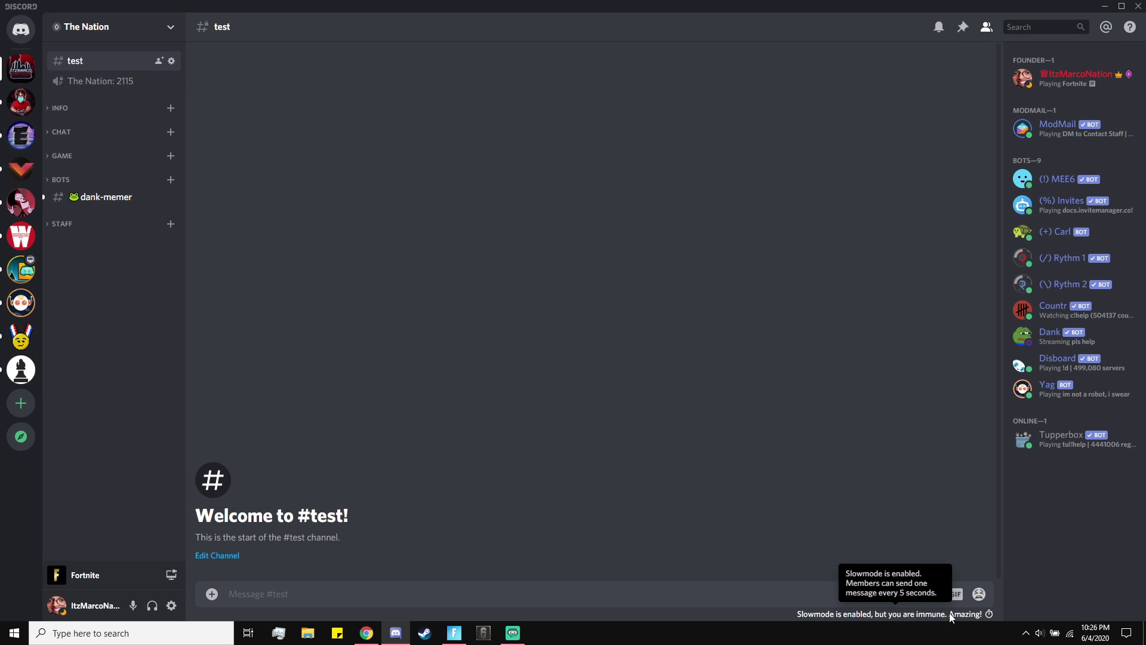
Turn slowmode off in the test channel's settings and save the change
left_click(173, 61)
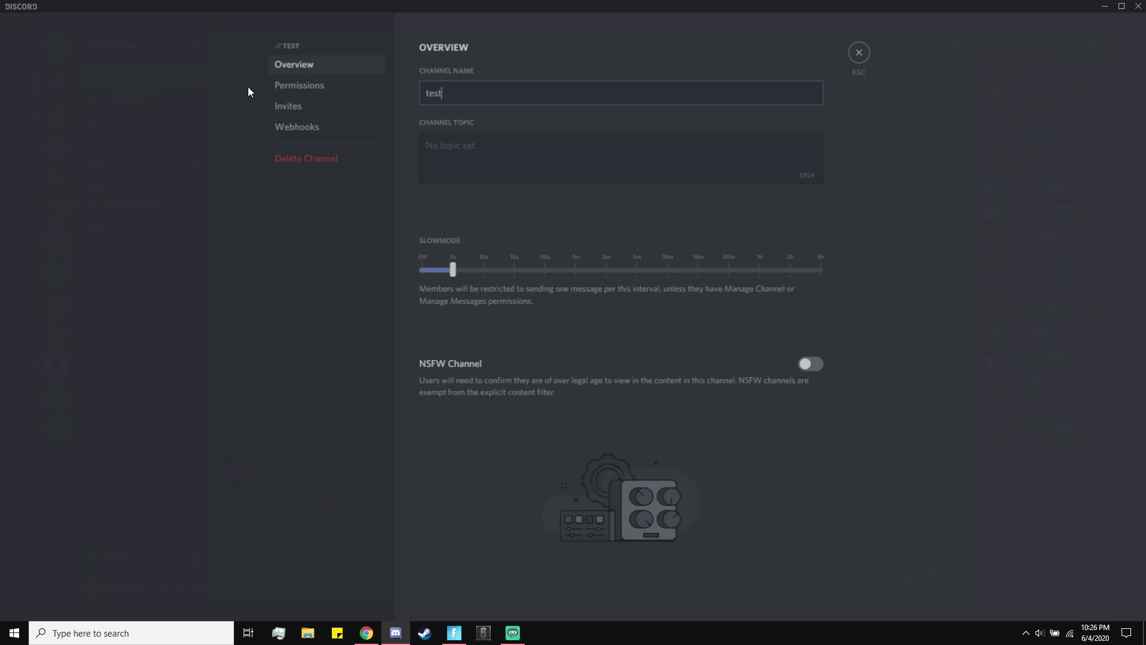
left_click_drag(458, 270, 426, 270)
left_click(789, 593)
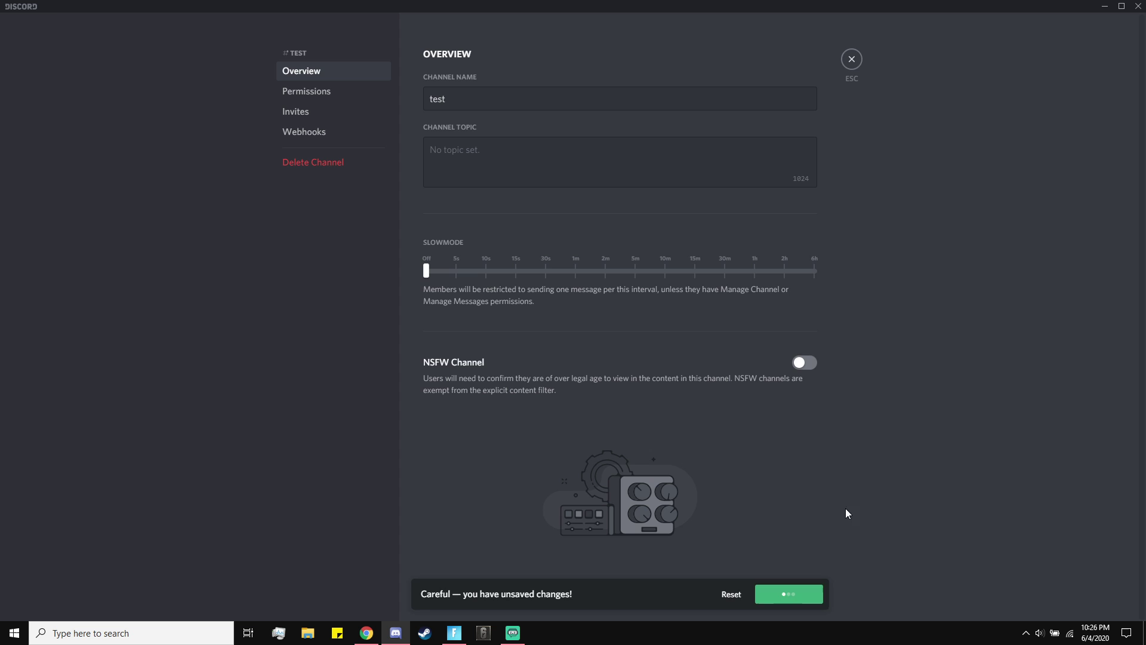
left_click(851, 58)
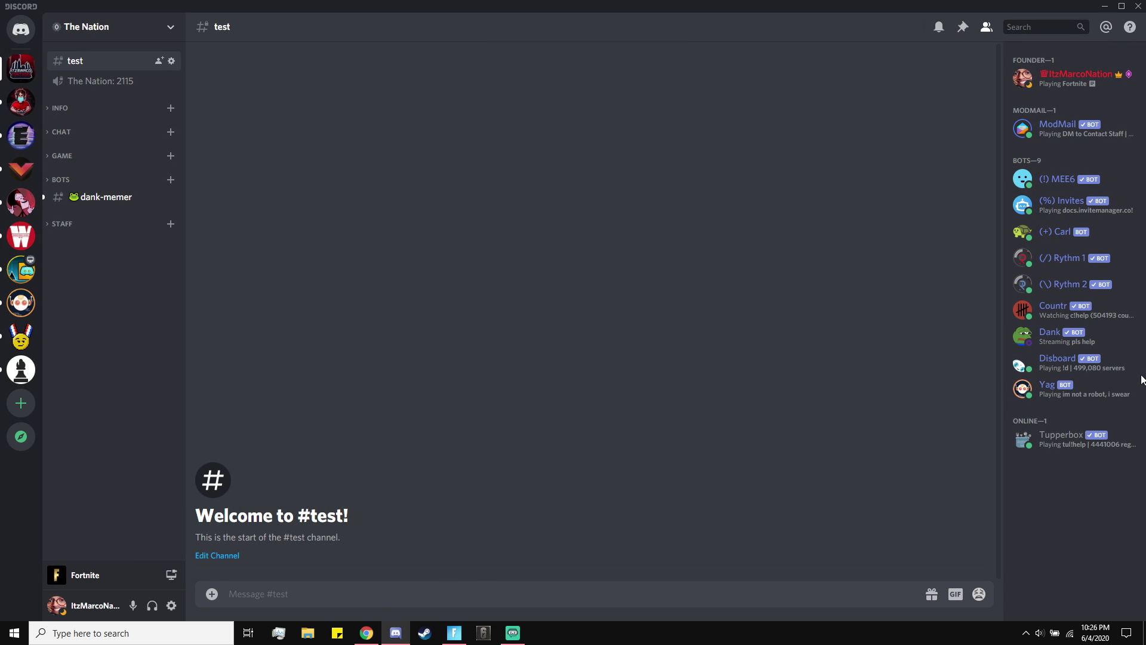
View the Yag bot's profile card and switch to the YAGPDB control panel in Chrome
left_click(1115, 397)
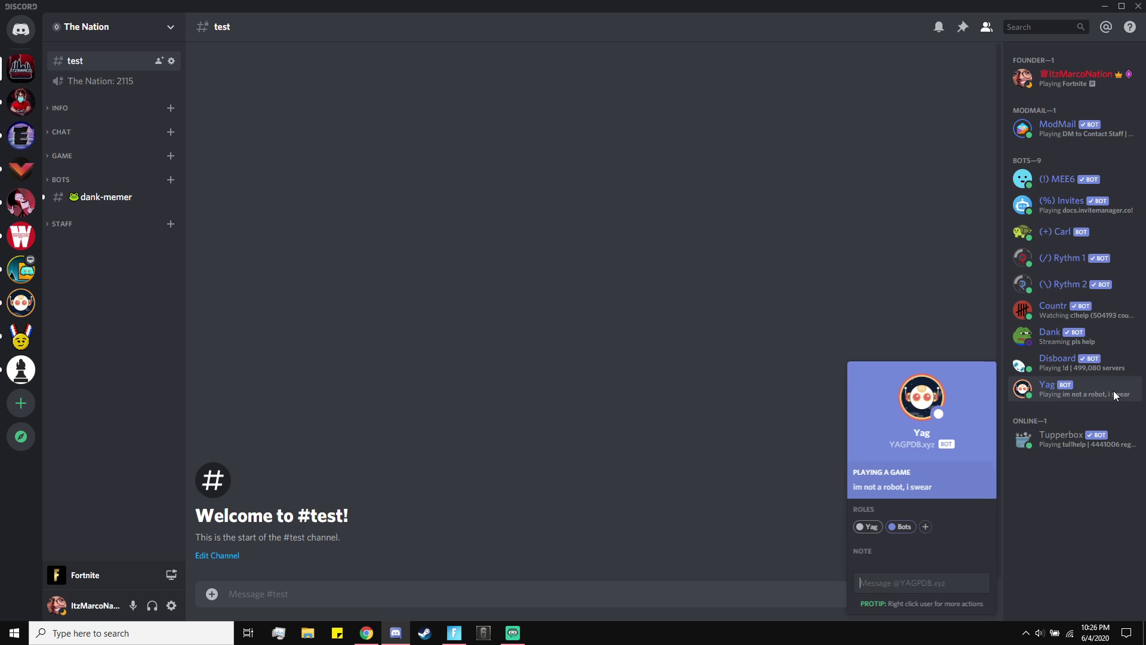
left_click(795, 320)
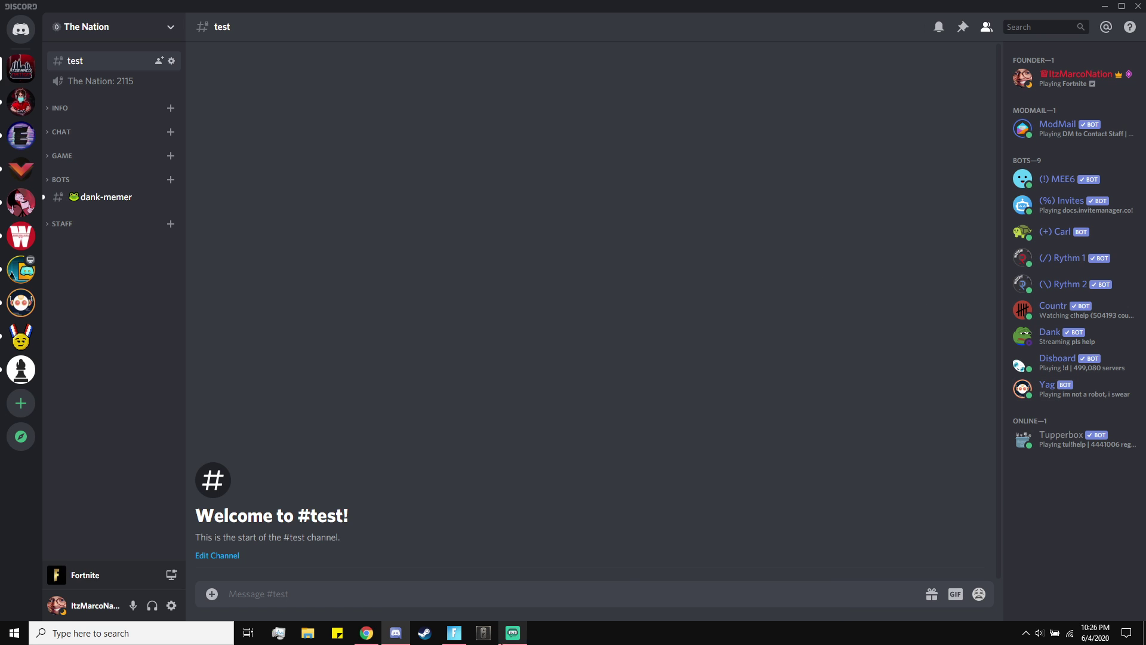
mouse_move(363, 630)
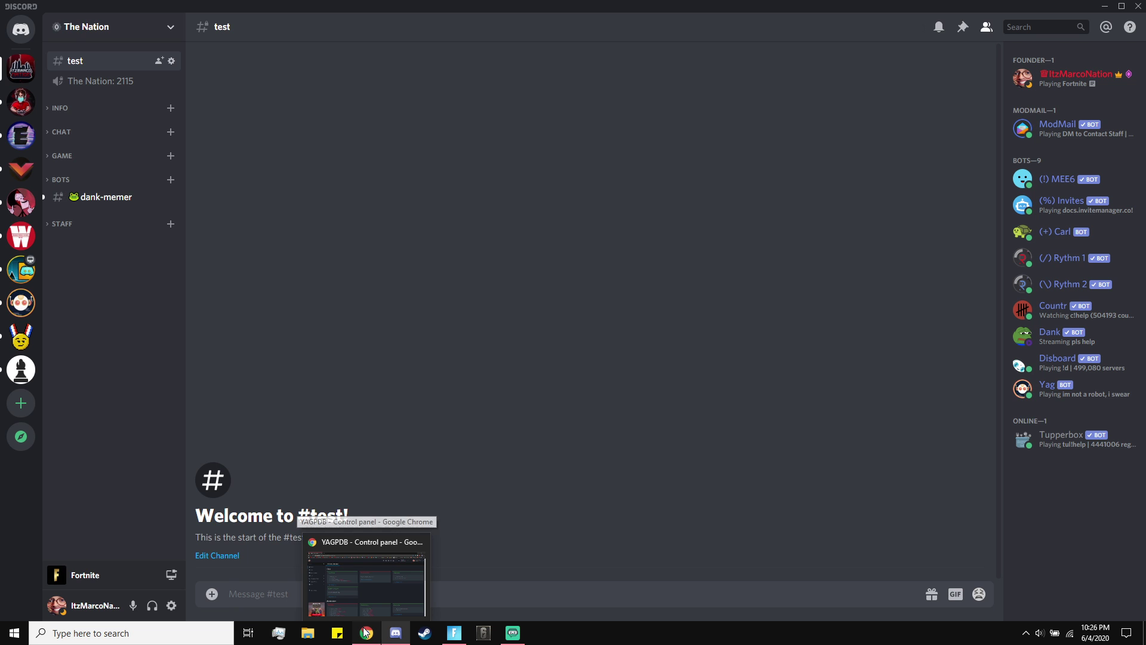
left_click(365, 631)
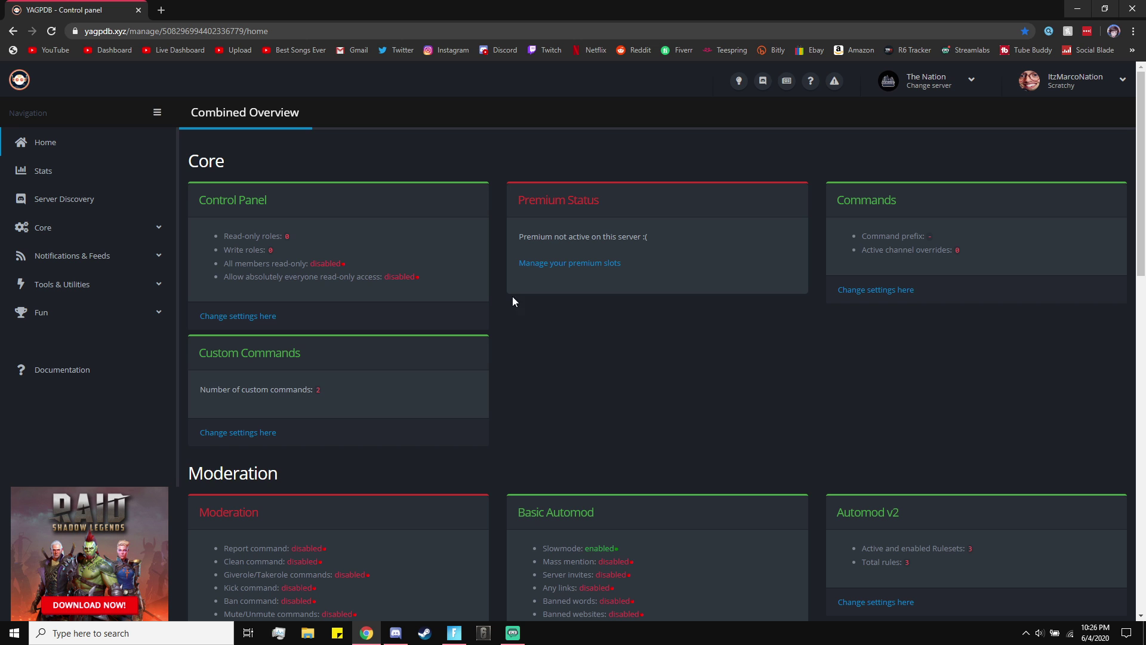
scroll(495, 304, "down", 3)
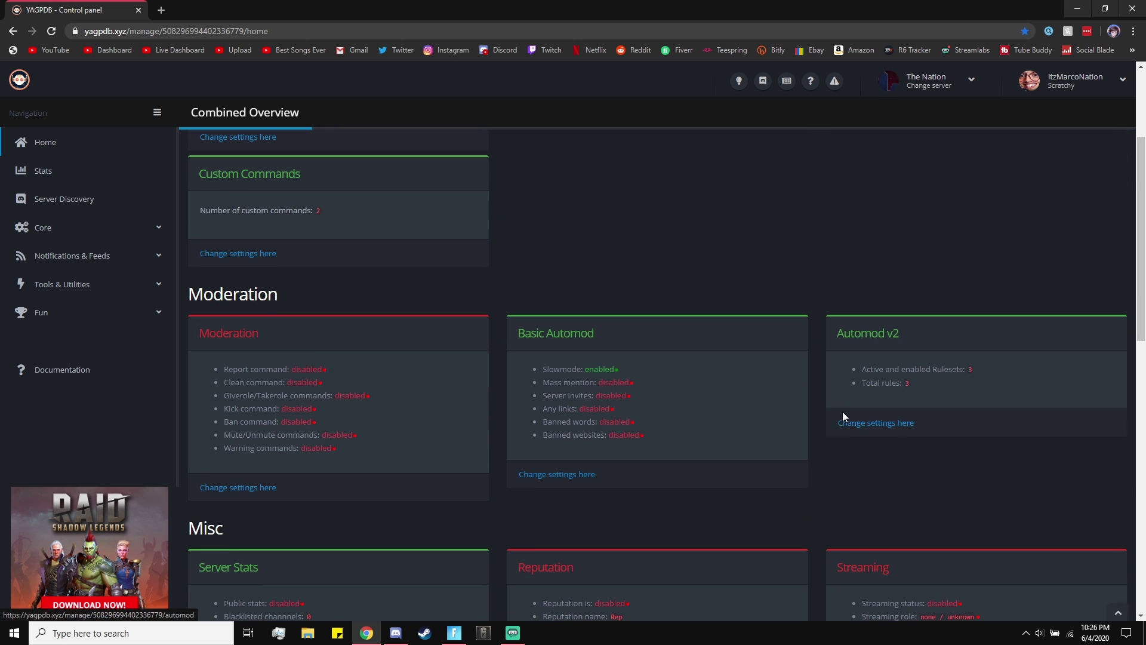
scroll(843, 410, "up", 3)
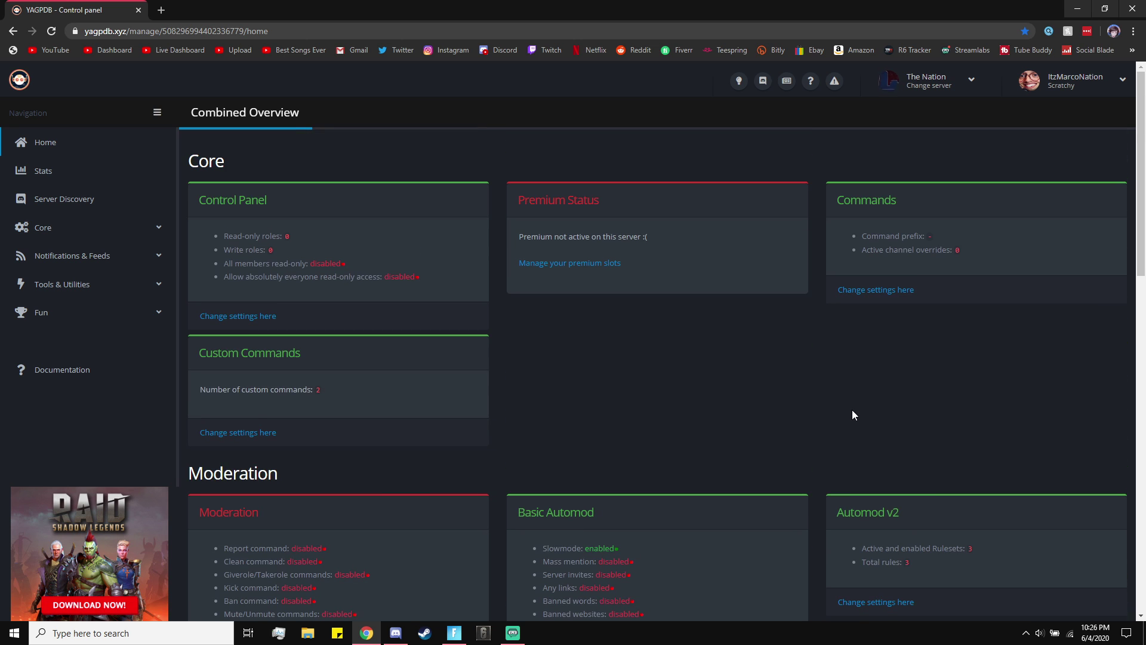
Visit the yagpdb.xyz website in a separate browser tab and close that tab again
left_click(162, 10)
type("yagpdb.xyz")
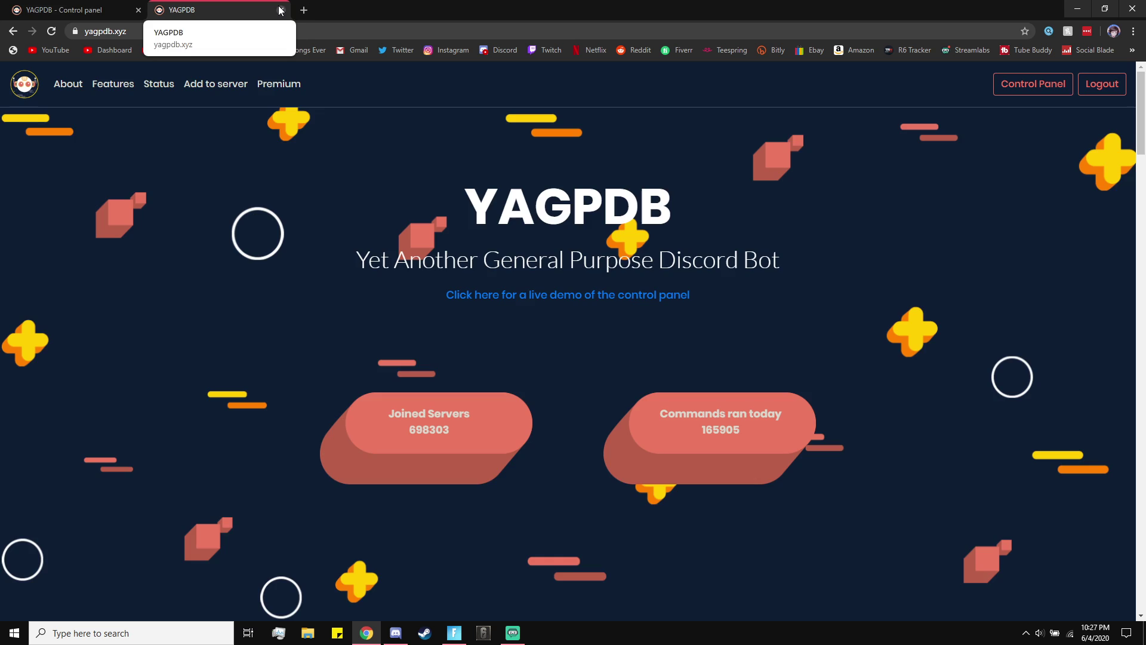
left_click(281, 10)
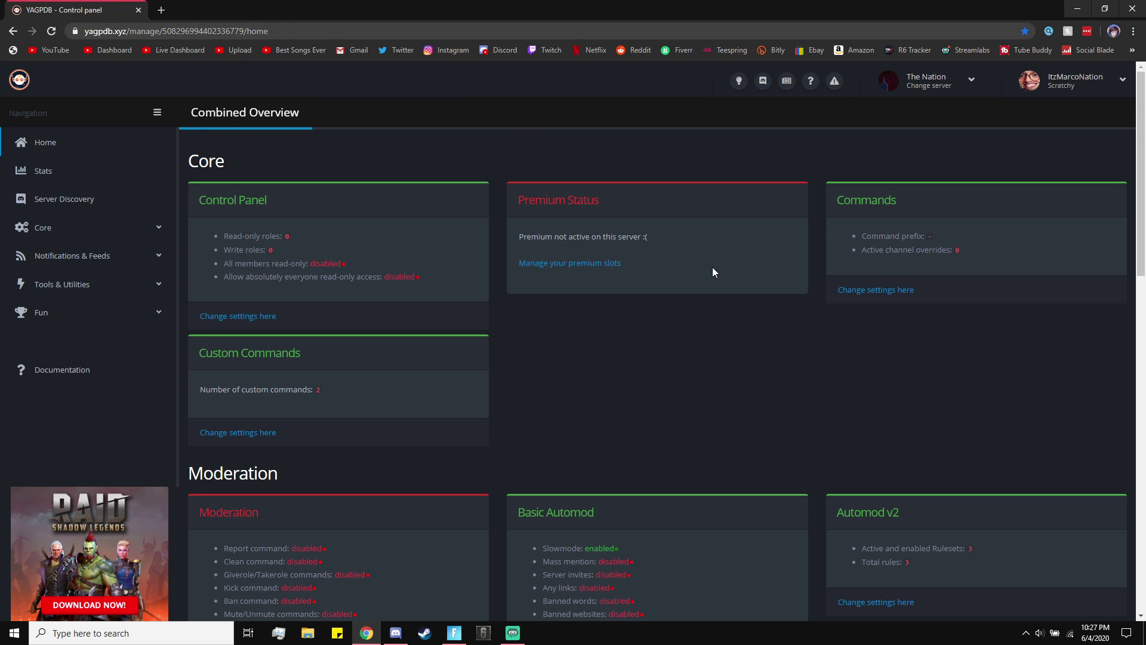
Open the Automod v2 settings from the Moderation section of the combined overview
scroll(712, 267, "down", 3)
scroll(843, 263, "up", 3)
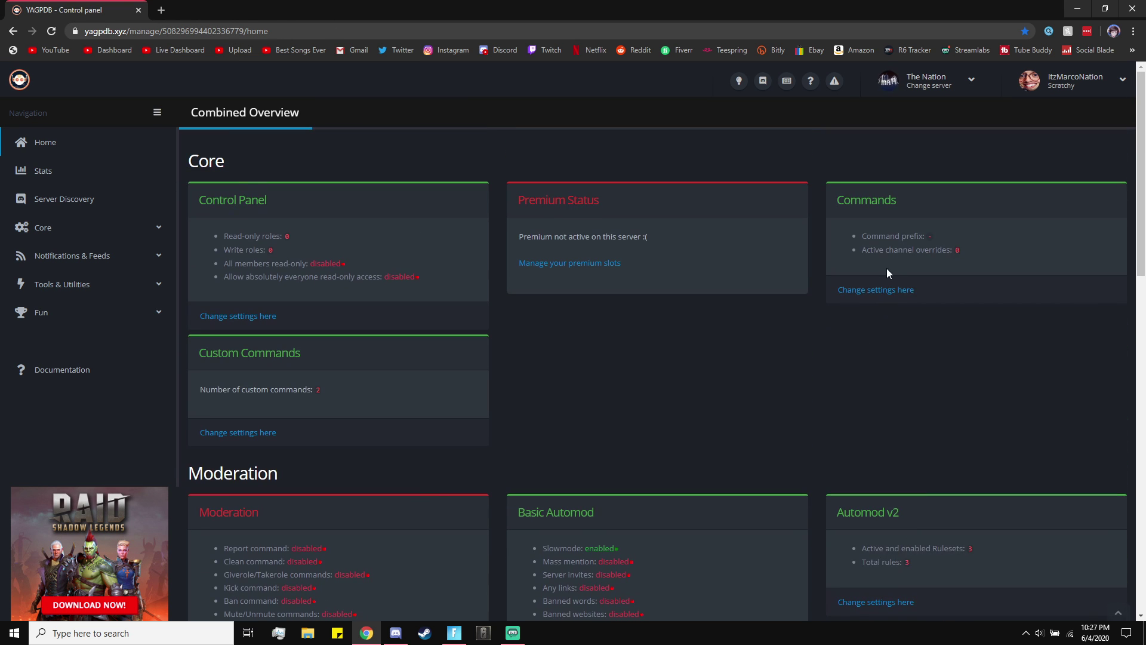
left_click(43, 142)
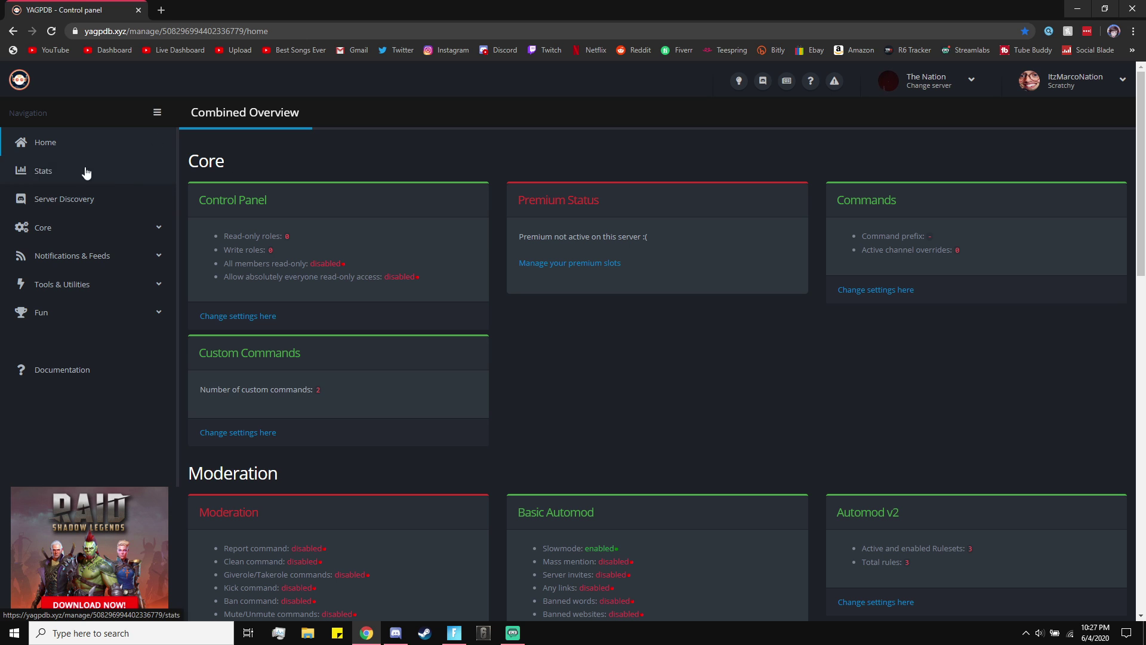
scroll(678, 335, "down", 4)
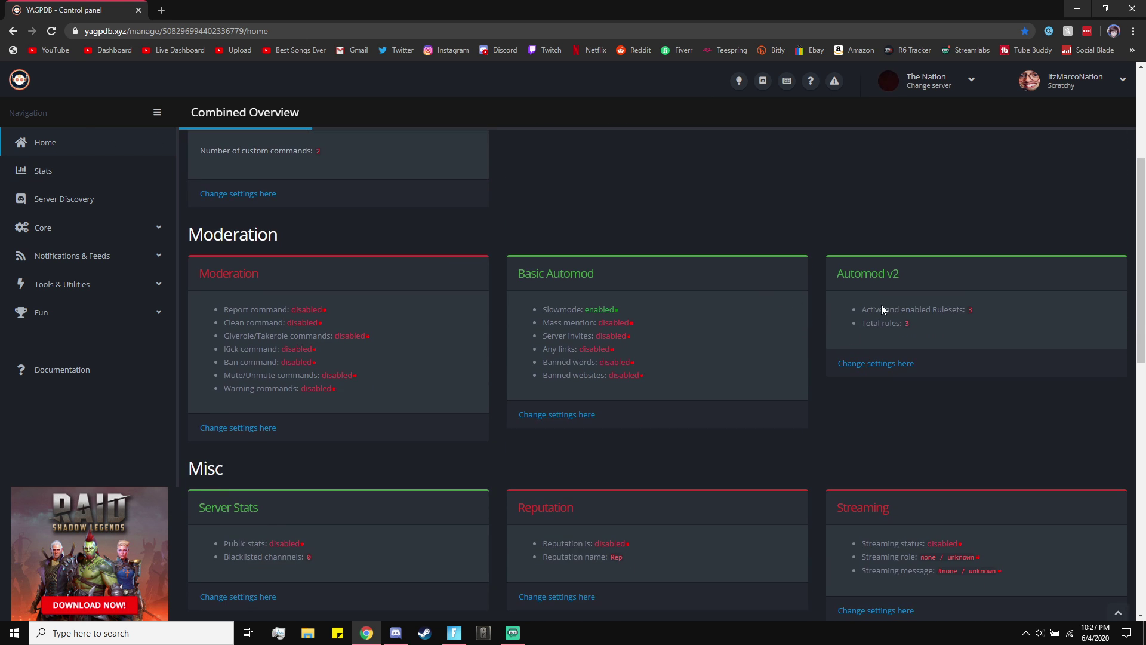
scroll(913, 286, "up", 4)
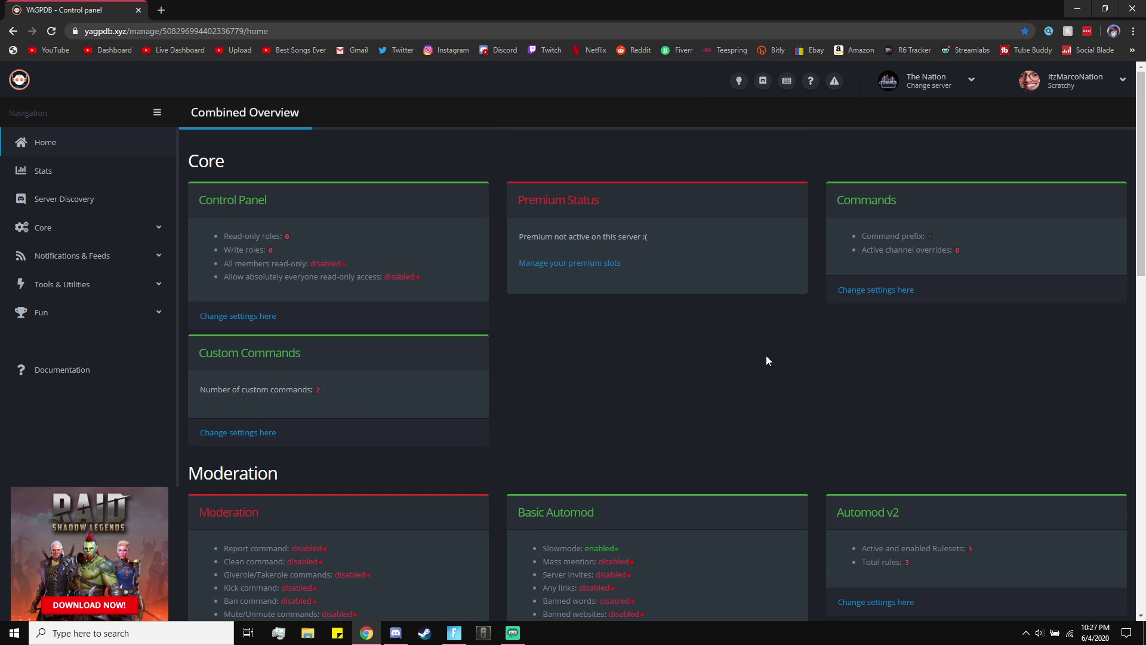
scroll(863, 335, "down", 12)
scroll(594, 425, "up", 12)
scroll(902, 591, "down", 2)
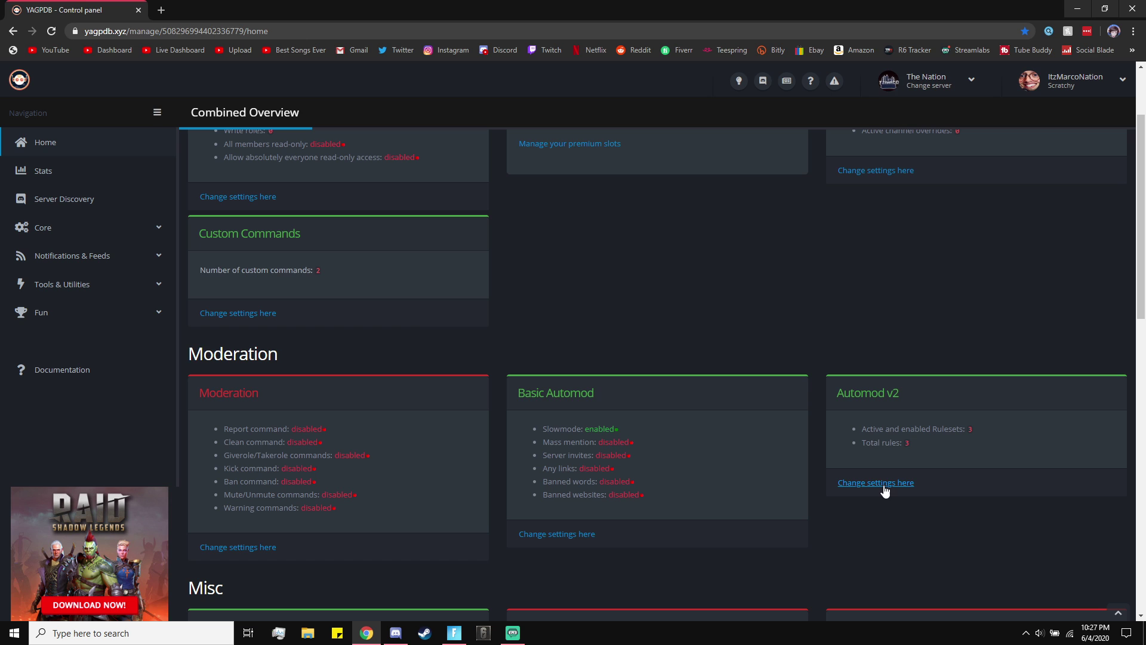
left_click(877, 484)
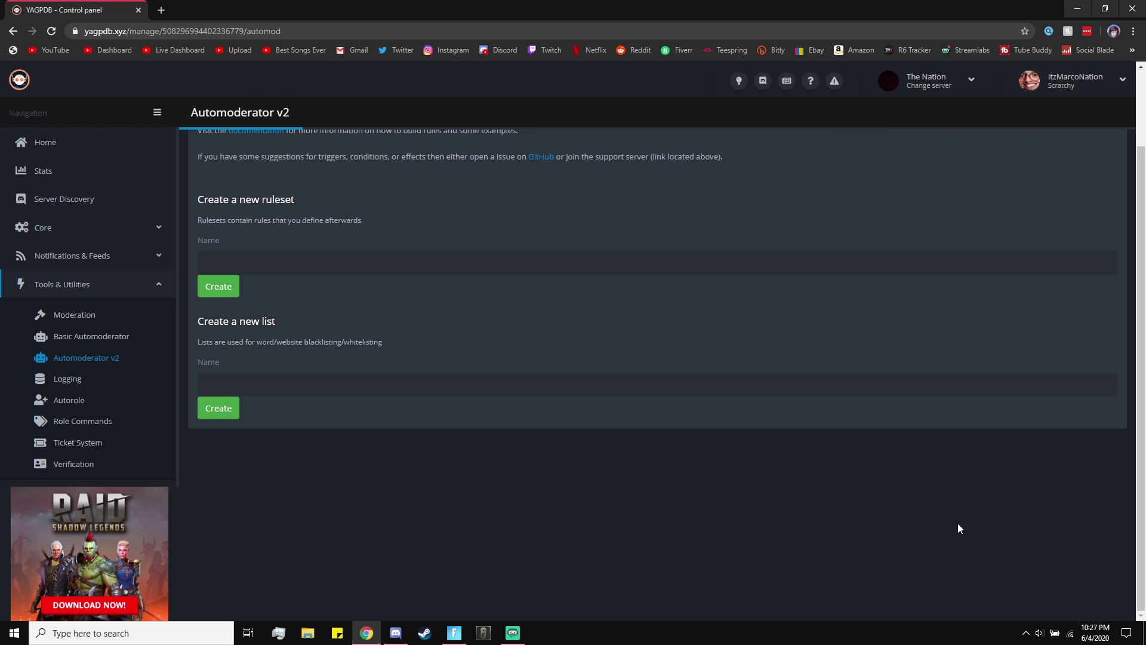
Create a new Automoderator v2 ruleset named "Slow"
left_click(508, 352)
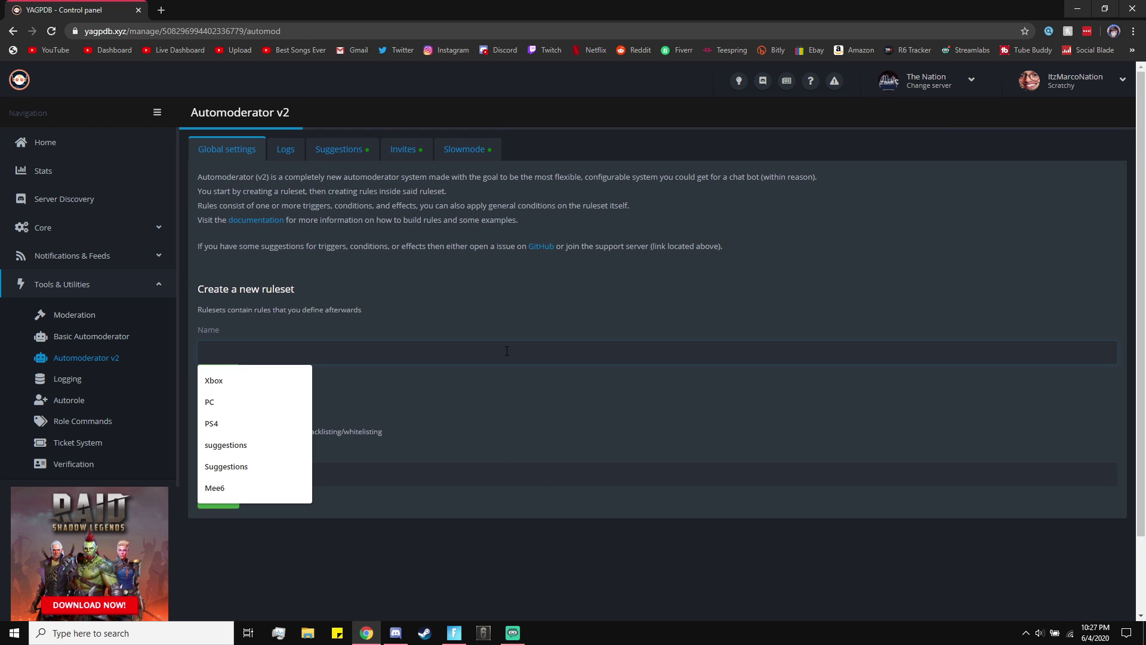
left_click(524, 336)
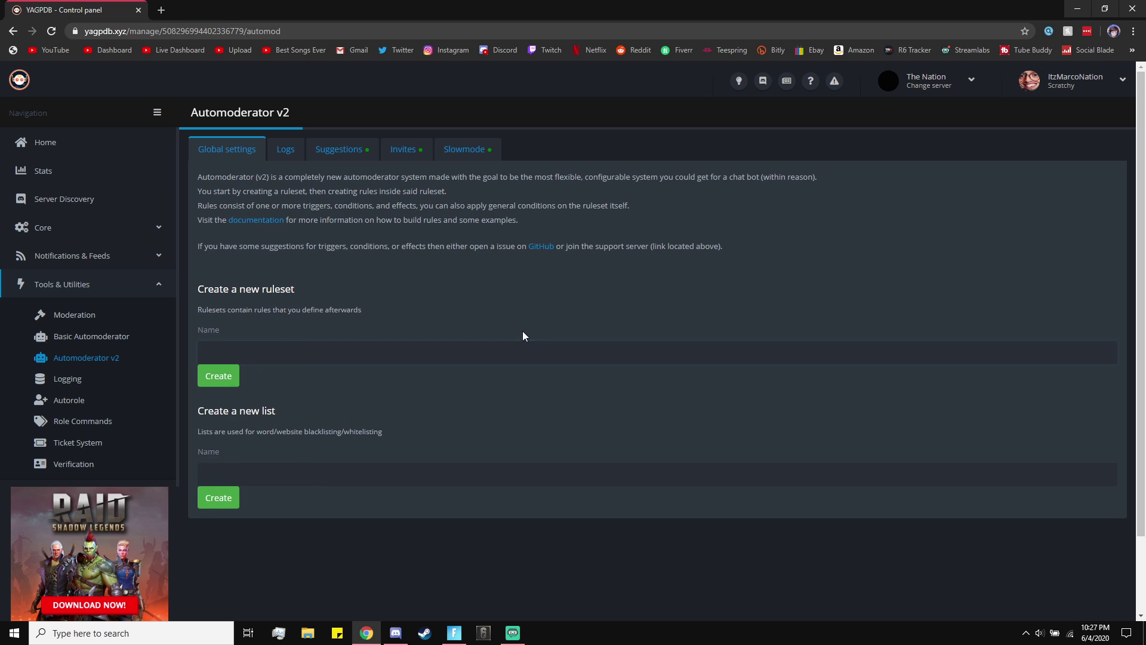
left_click(389, 349)
type("Slow")
left_click(269, 397)
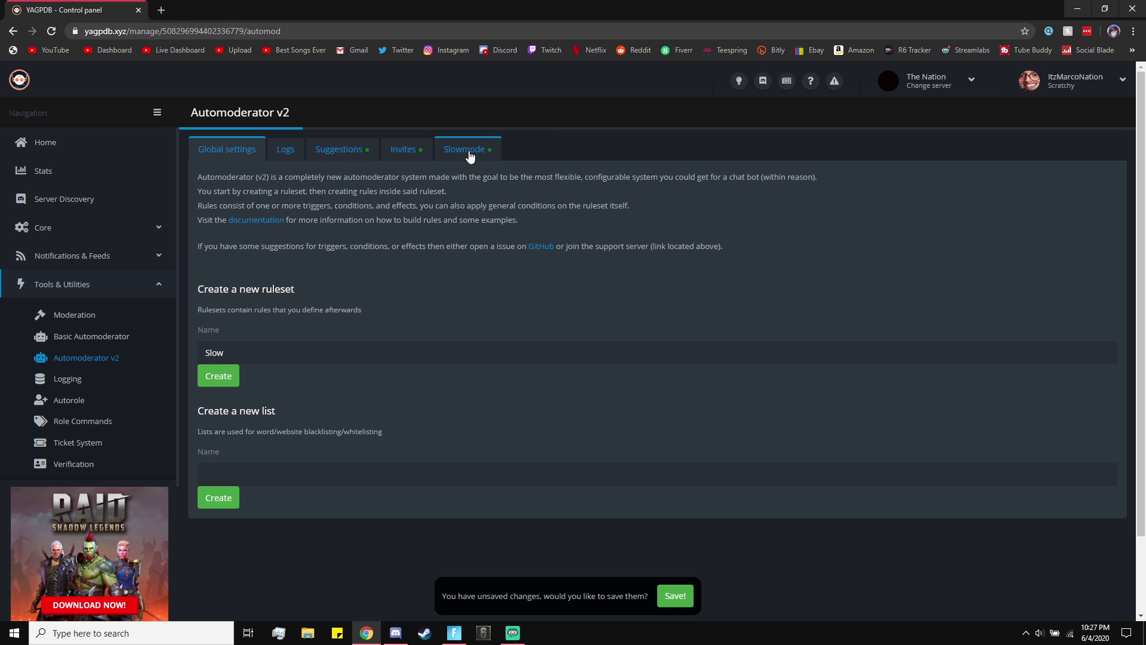
left_click(220, 374)
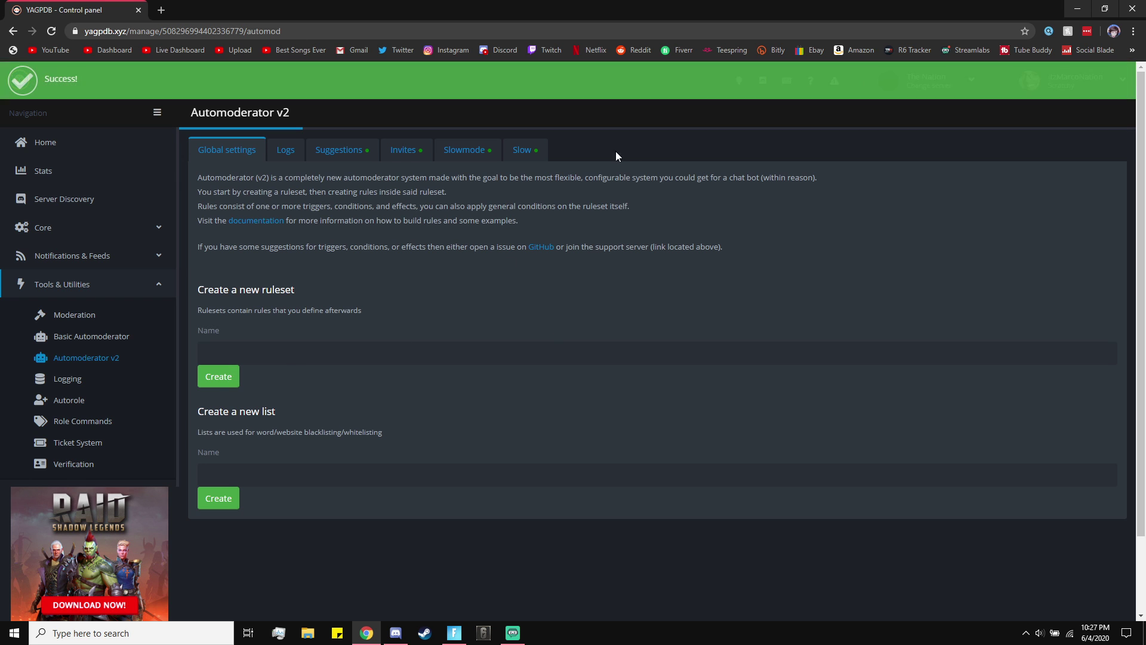
Open the Slow ruleset and compare it with the conditions of the existing Slowmode ruleset
left_click(523, 151)
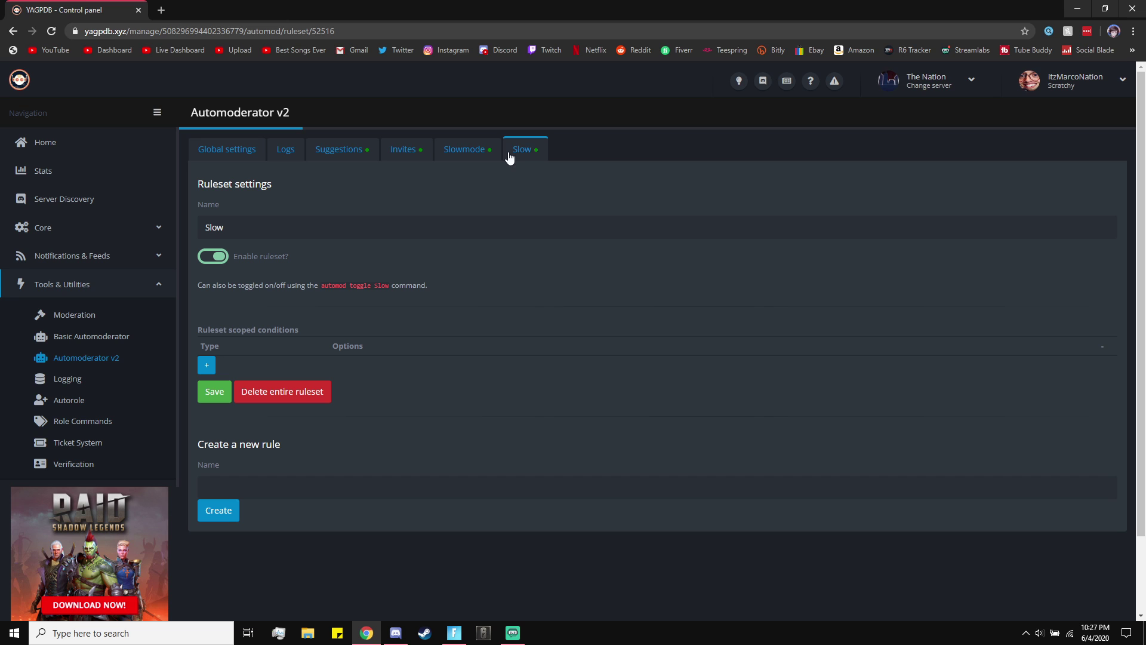
left_click(233, 228)
left_click(324, 270)
left_click(484, 148)
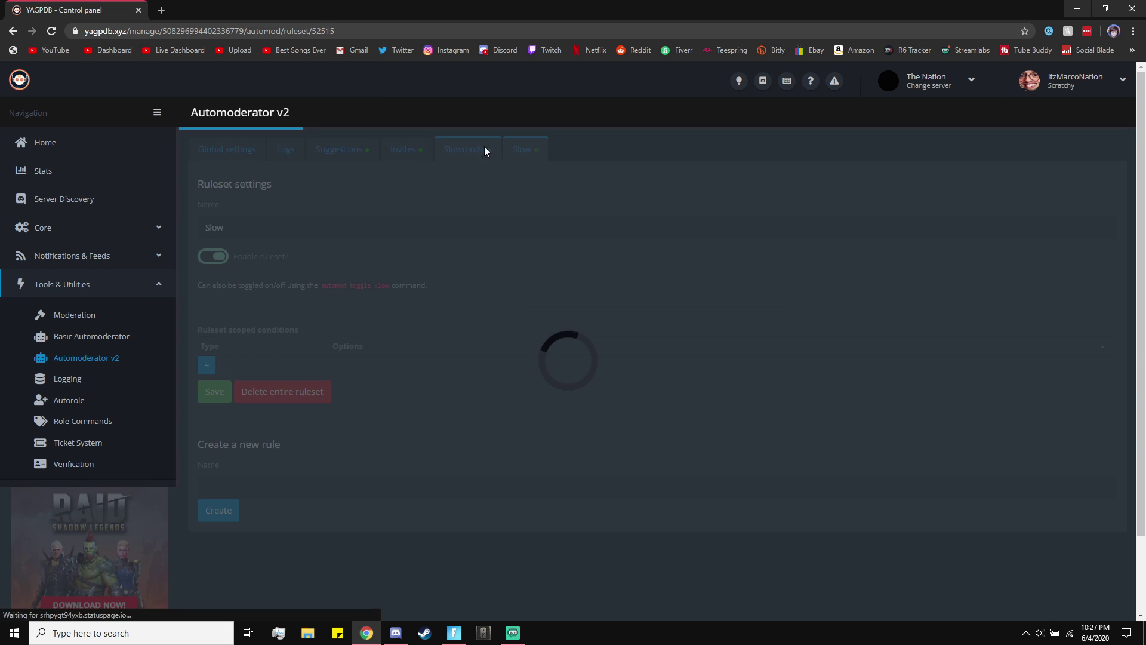
left_click(207, 392)
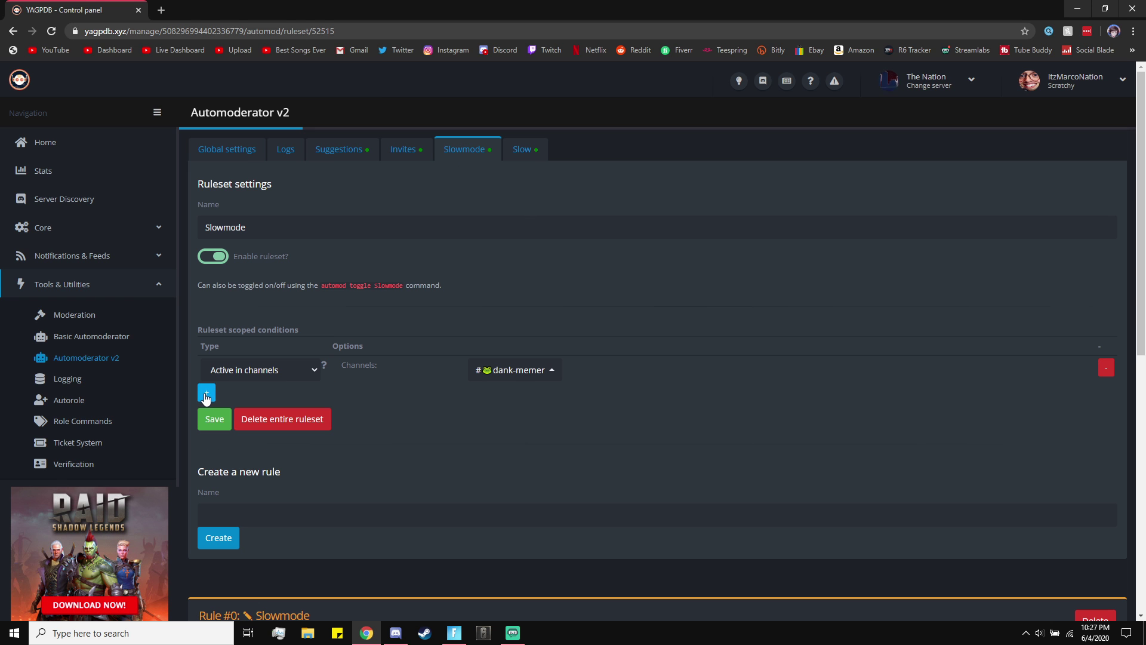
Add an "Active in channels" condition for #test to the Slow ruleset's scoped conditions
left_click(207, 364)
left_click(248, 369)
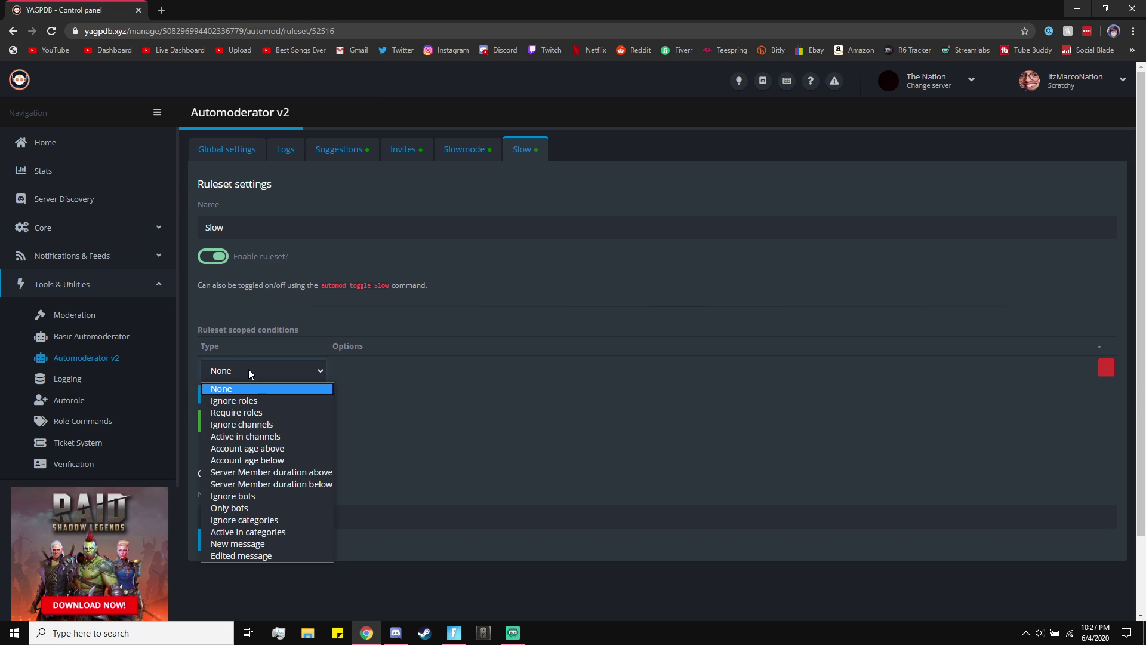
left_click(256, 437)
left_click(497, 370)
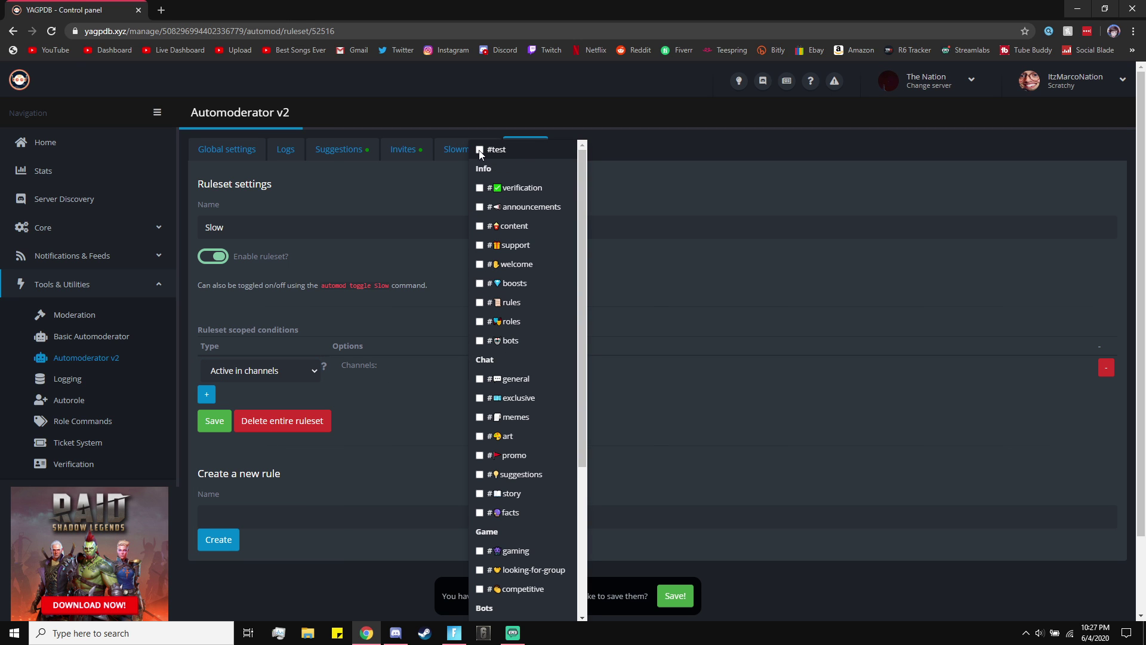
left_click(479, 151)
left_click(478, 392)
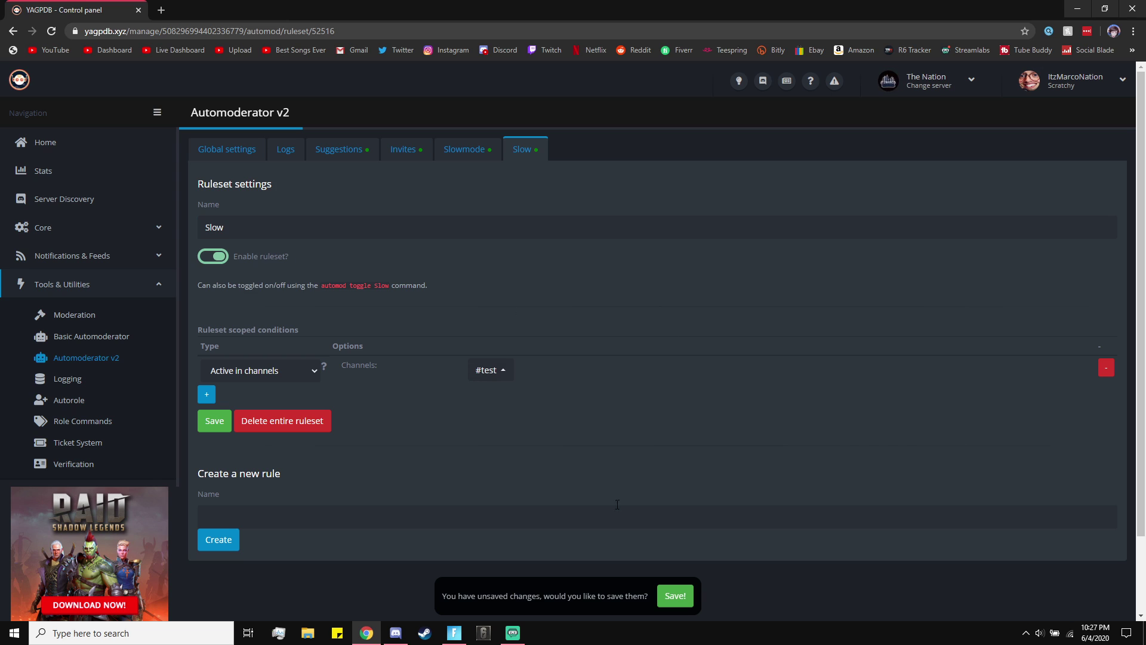
Create a new rule named "Slow" in the Slow ruleset
scroll(617, 504, "down", 1)
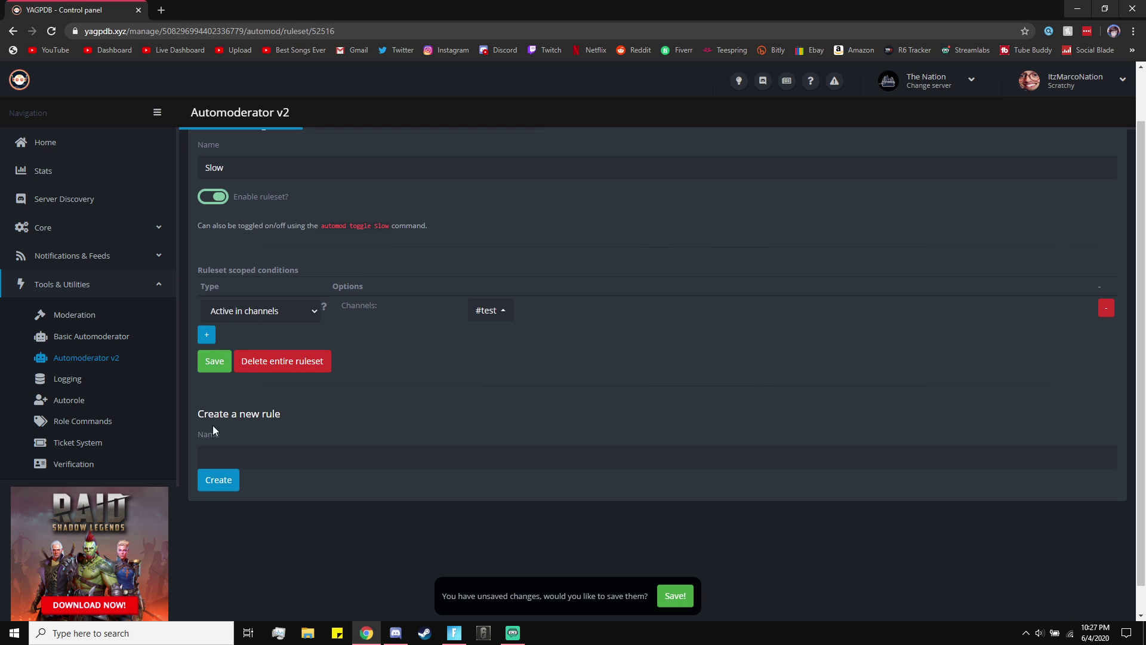
left_click(251, 455)
type("S")
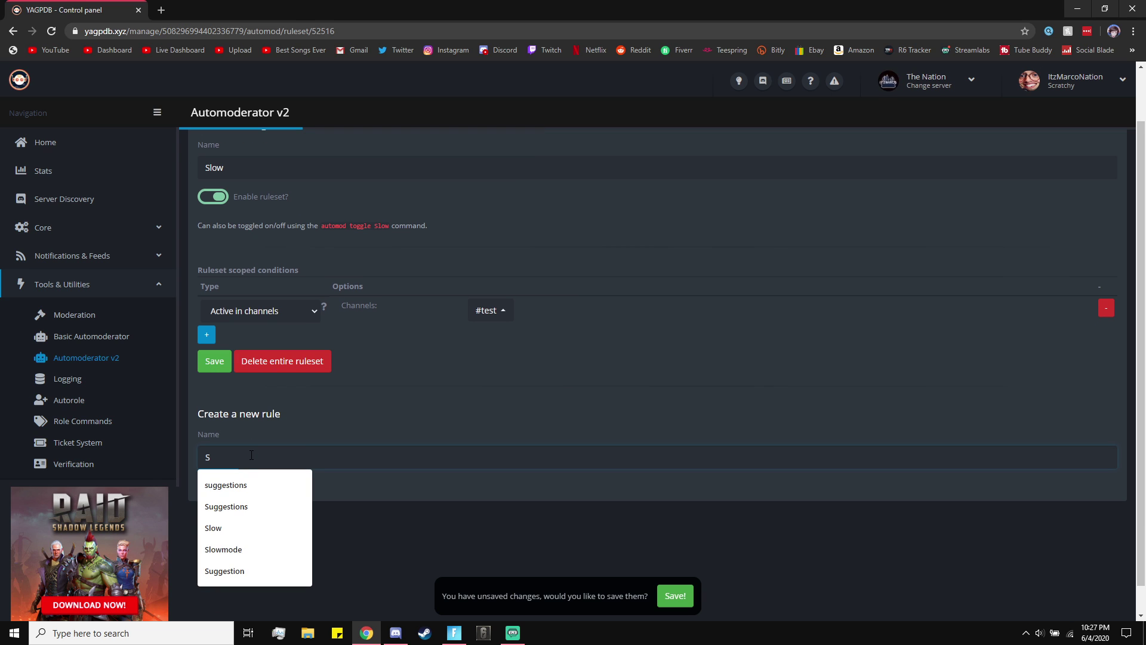
type("low")
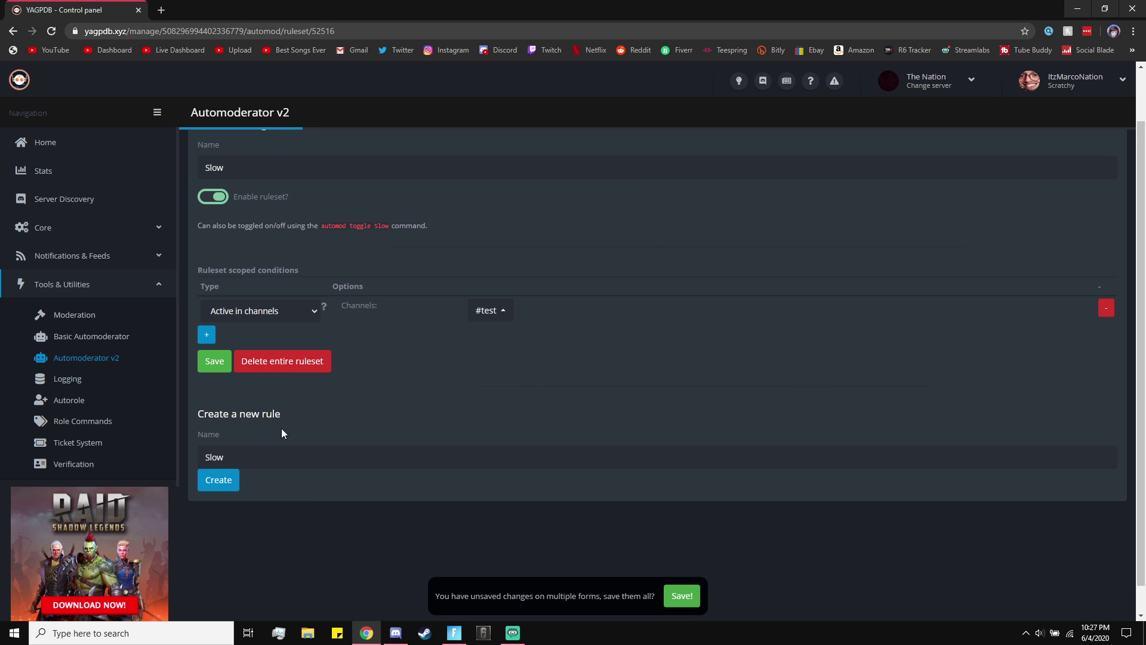
left_click(218, 479)
Try to give the Slow rule a "Message matches regex" trigger with the regex "-slow"
scroll(366, 468, "down", 5)
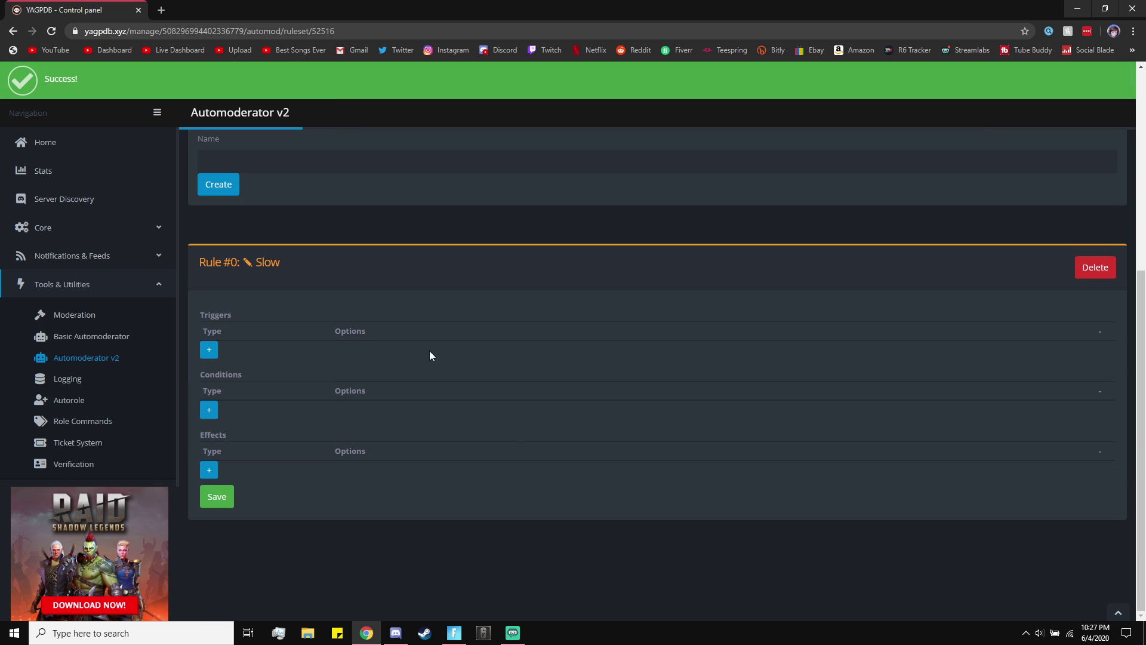
left_click(209, 350)
left_click(249, 359)
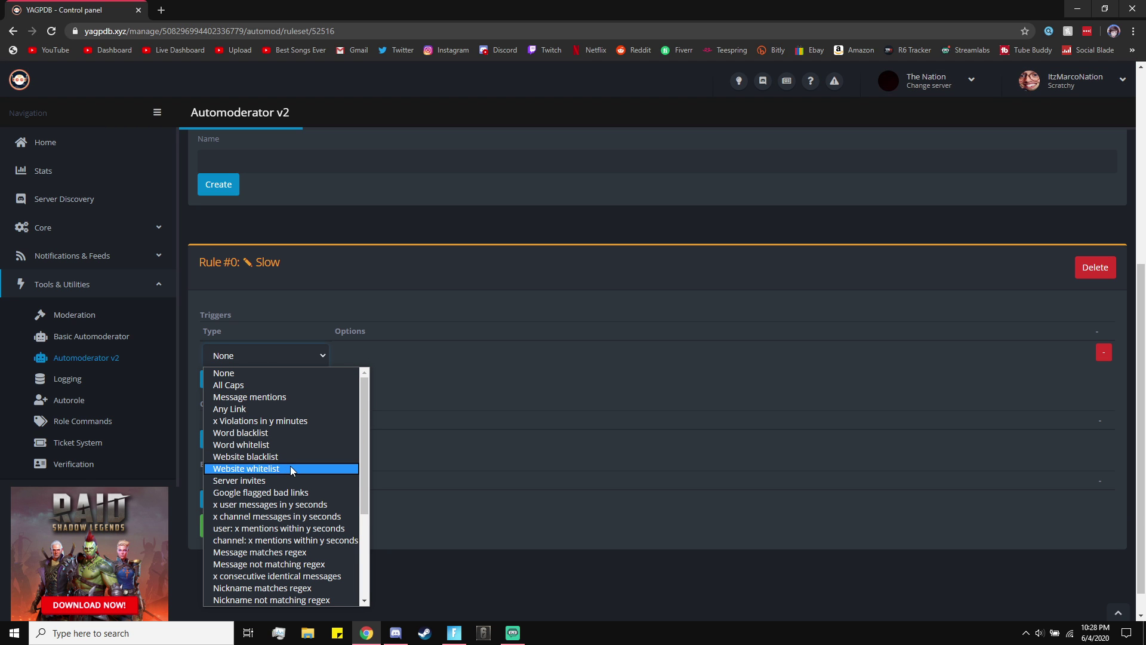
left_click(278, 553)
left_click(549, 357)
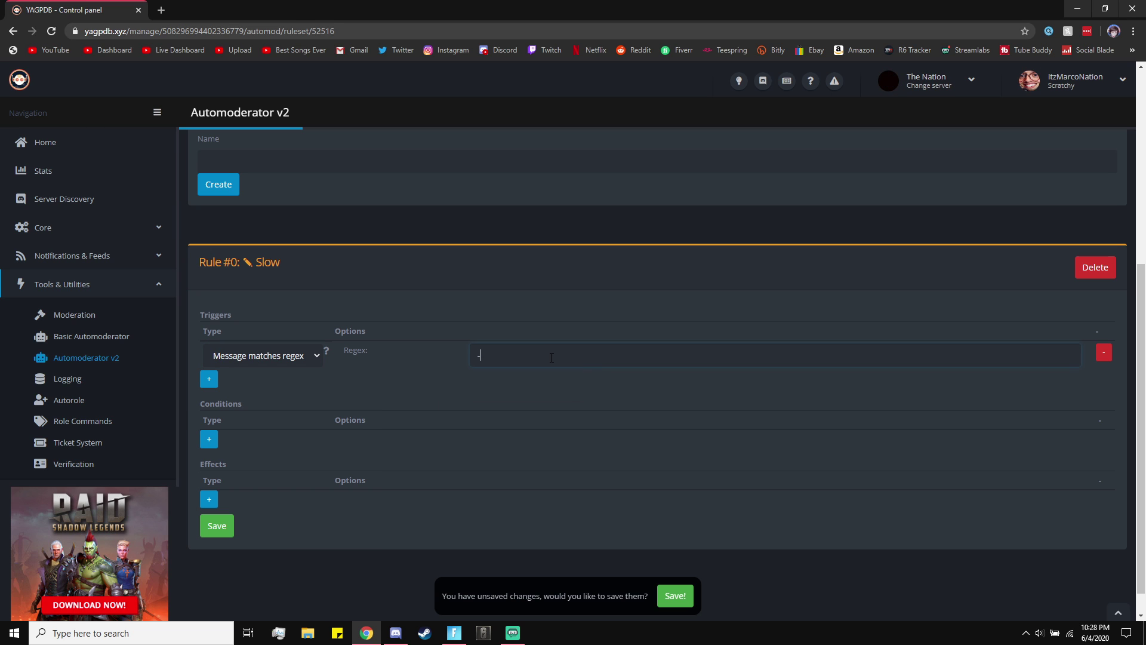
type("-slw")
key("BackSpace")
type("owmode")
left_click(209, 379)
left_click(251, 379)
scroll(281, 358, "down", 5)
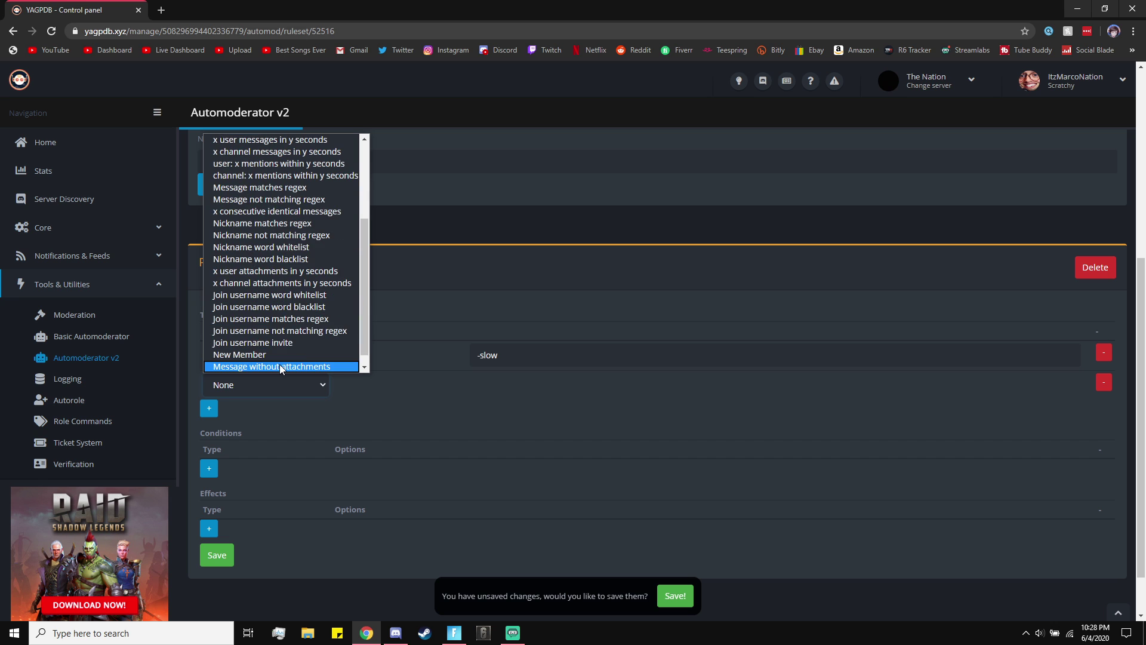
scroll(402, 421, "up", 5)
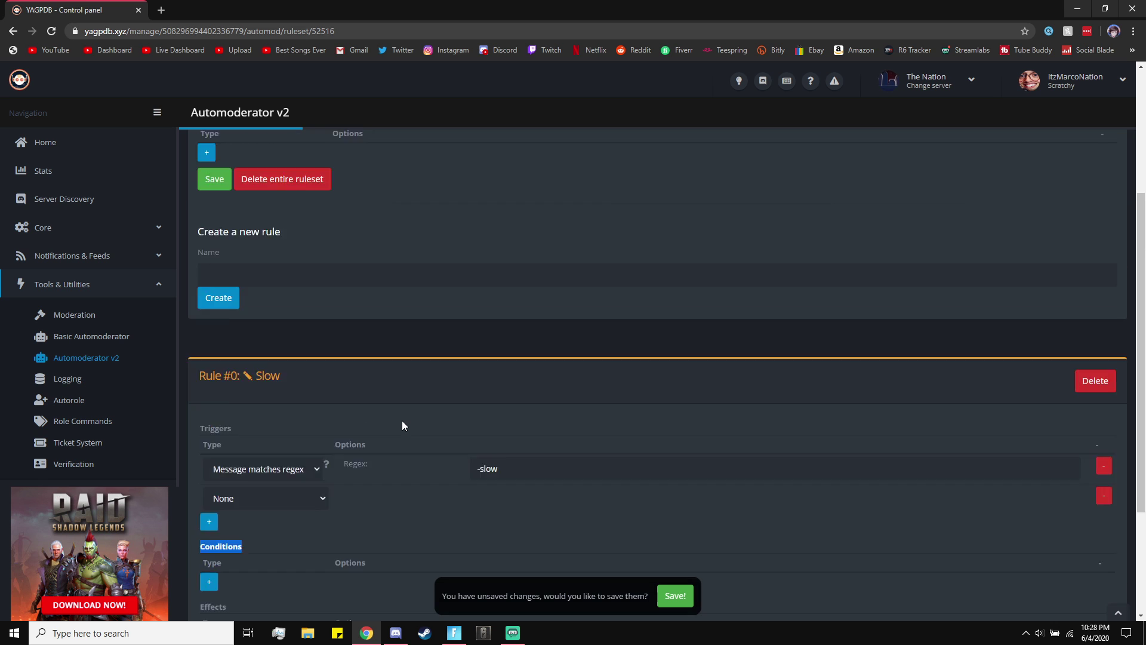
Check how the rule in the existing Slowmode ruleset is configured and return to the Slow ruleset's rule
left_click(484, 147)
scroll(476, 292, "down", 4)
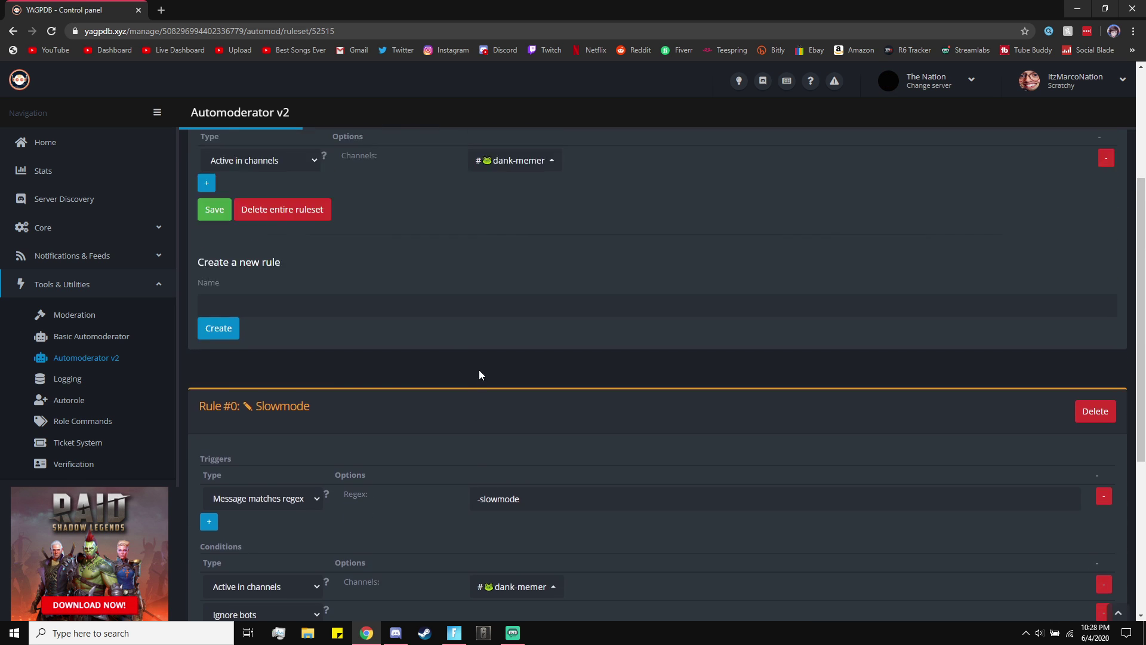
scroll(479, 371, "up", 4)
left_click(532, 149)
scroll(392, 453, "down", 5)
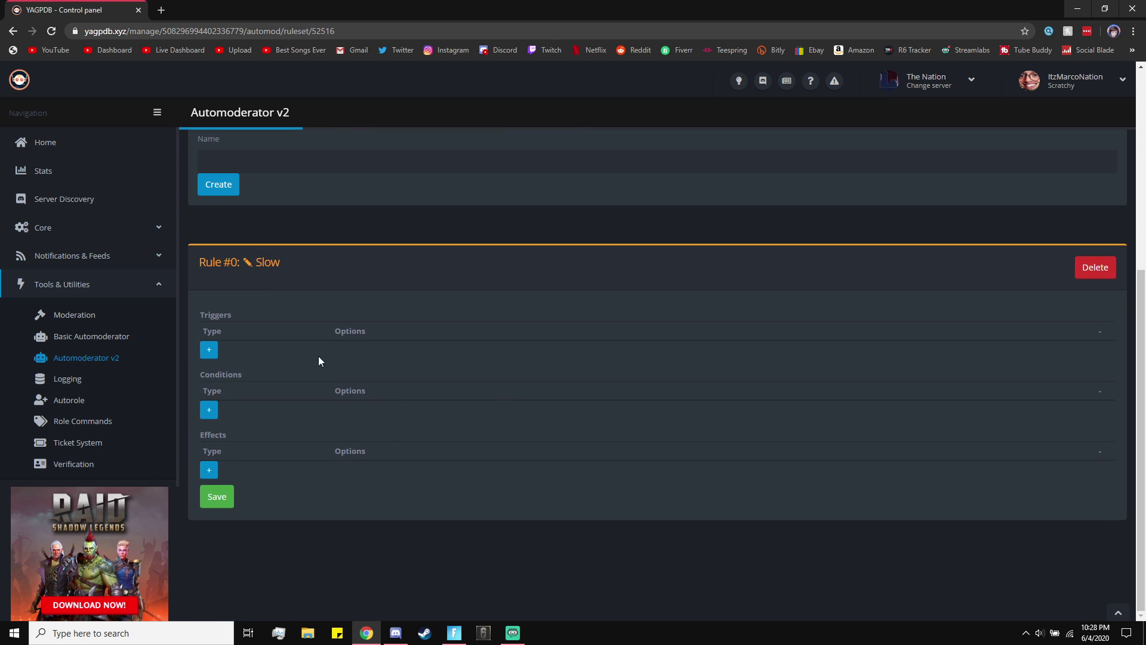
Add a "Message matches regex" trigger with the regex "-slow" to the Slow rule
left_click(208, 351)
scroll(365, 354, "up", 5)
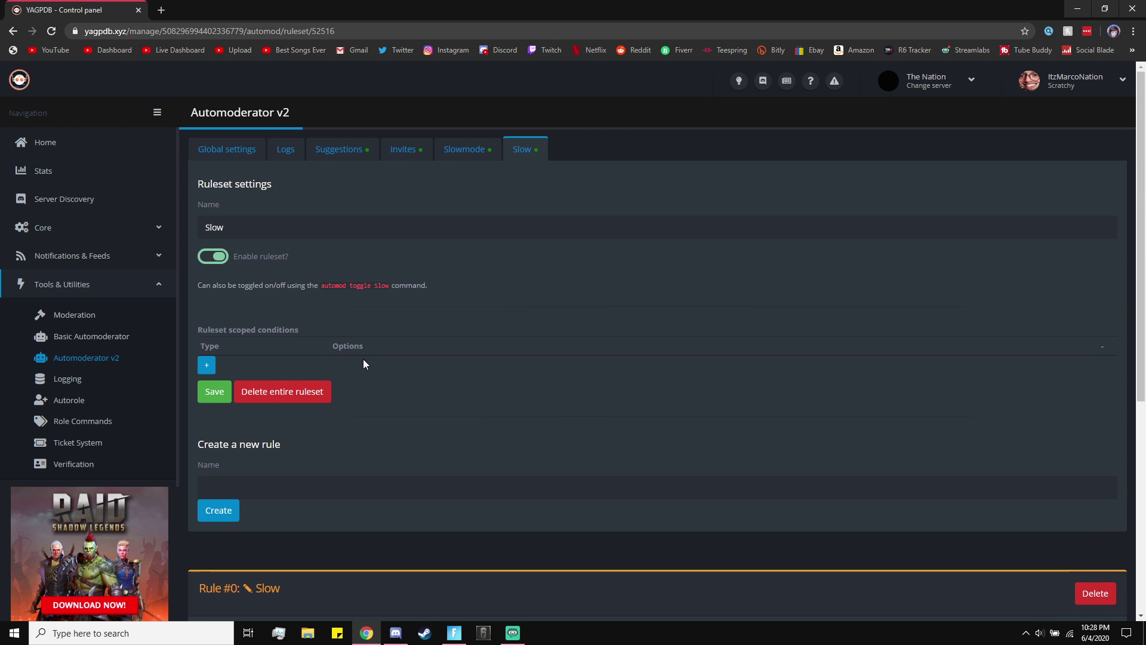
scroll(240, 501, "down", 3)
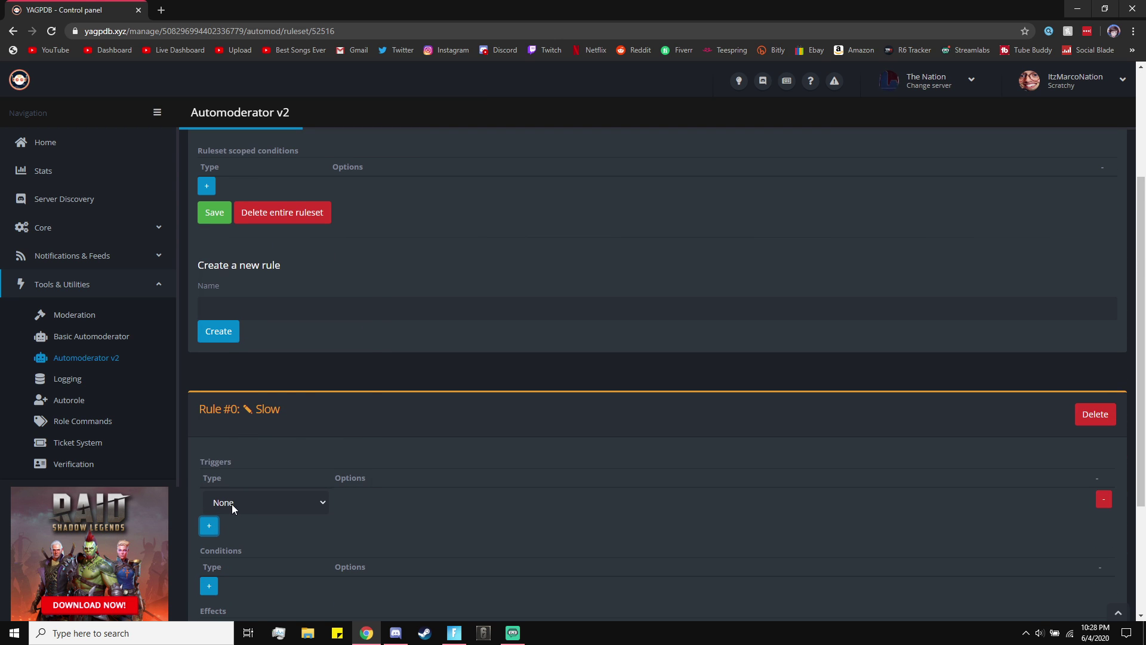
left_click(232, 504)
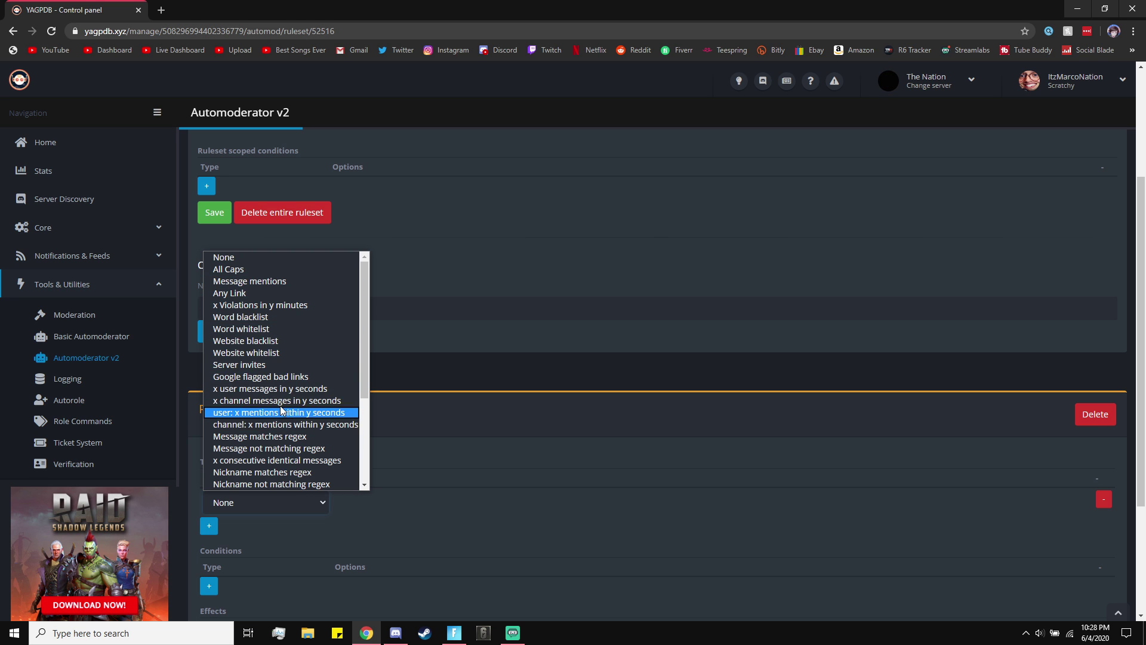
scroll(278, 403, "down", 4)
scroll(259, 367, "up", 3)
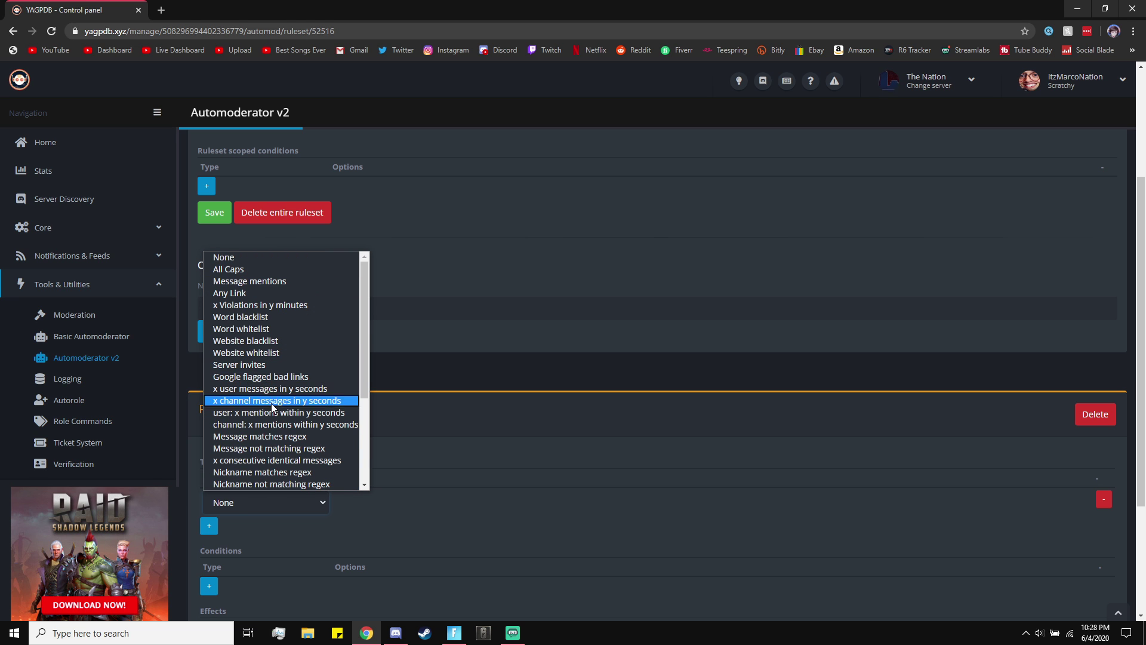
left_click(271, 436)
left_click(473, 503)
type("-slow")
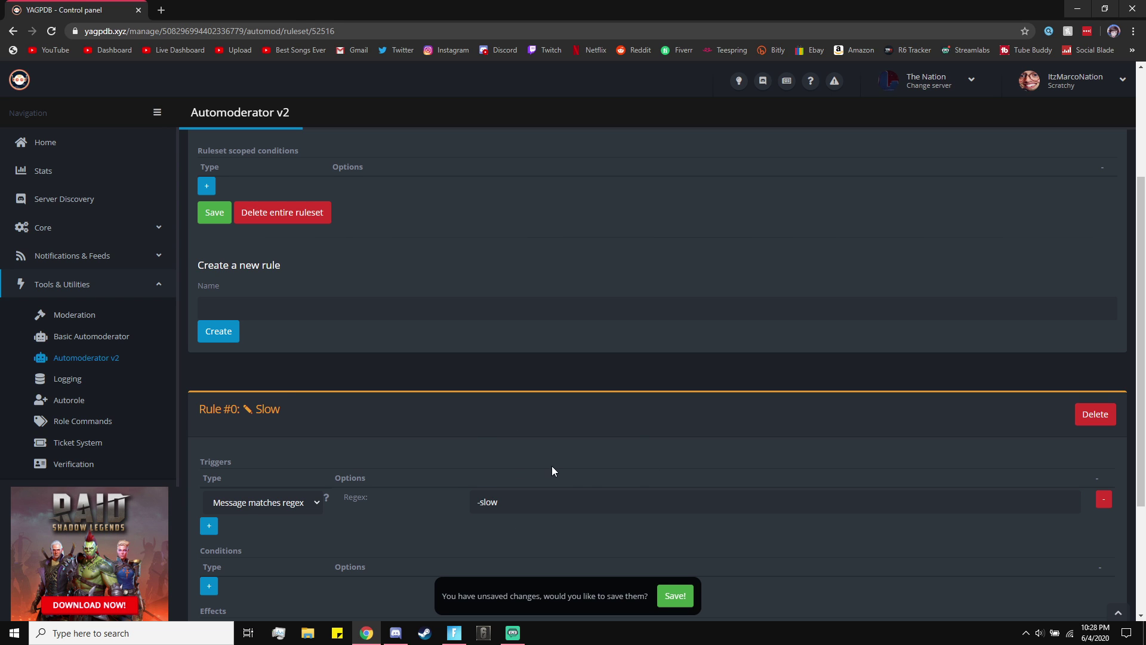
Add an "Active in channels" condition to the Slow rule and select the #test channel for it
scroll(552, 466, "down", 2)
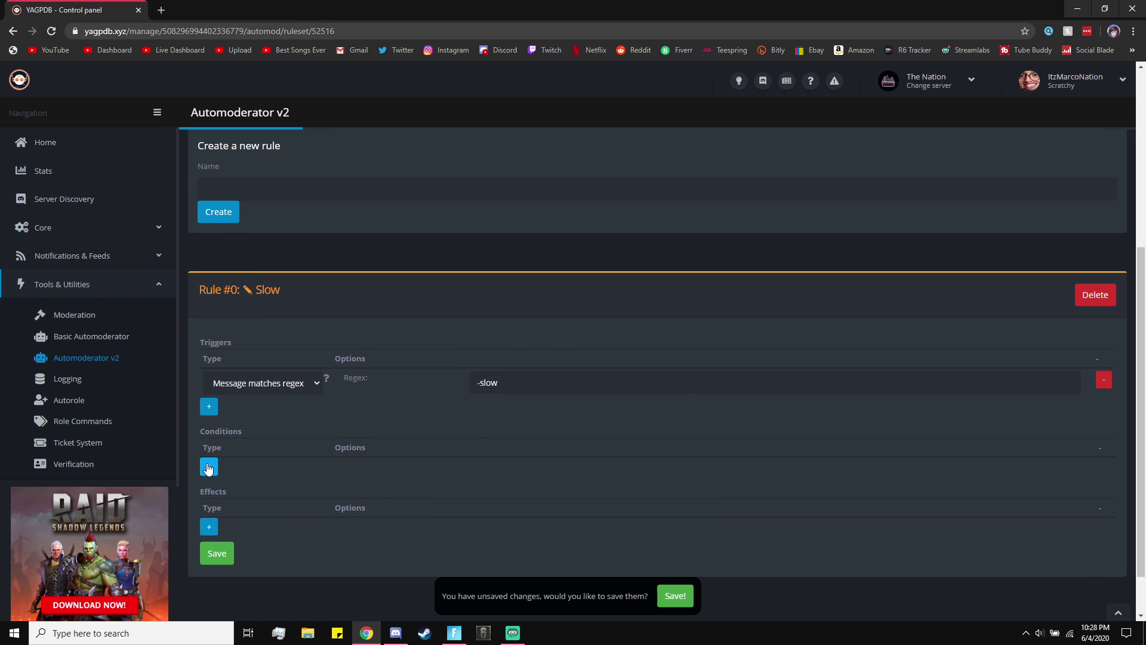
left_click(209, 467)
left_click(233, 472)
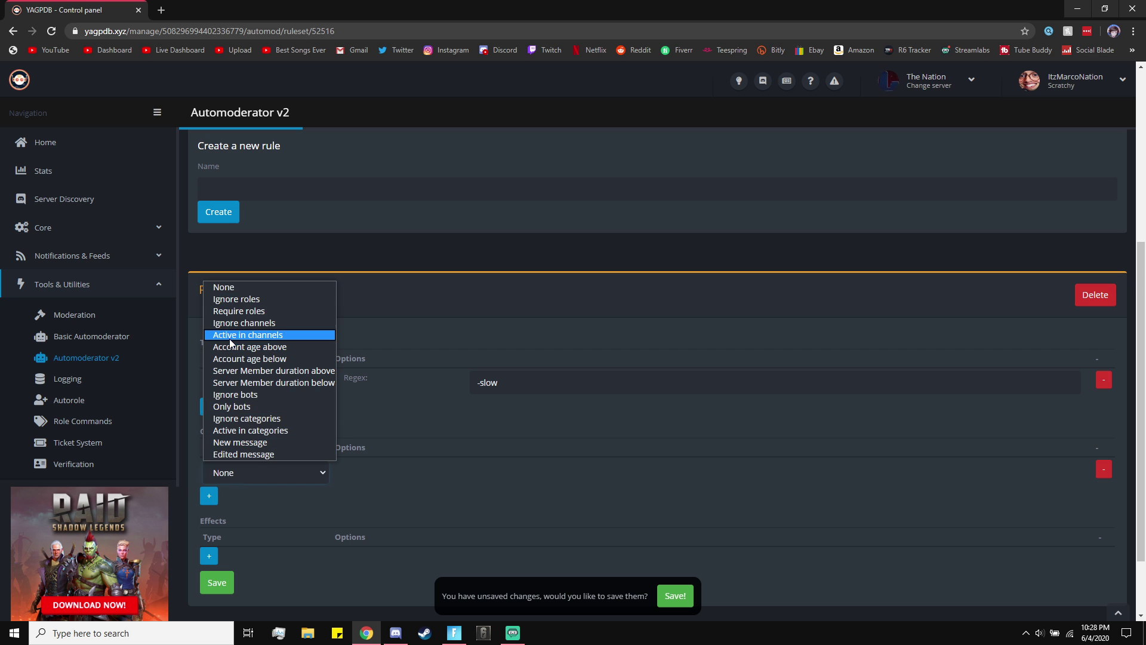
left_click(249, 334)
left_click(492, 476)
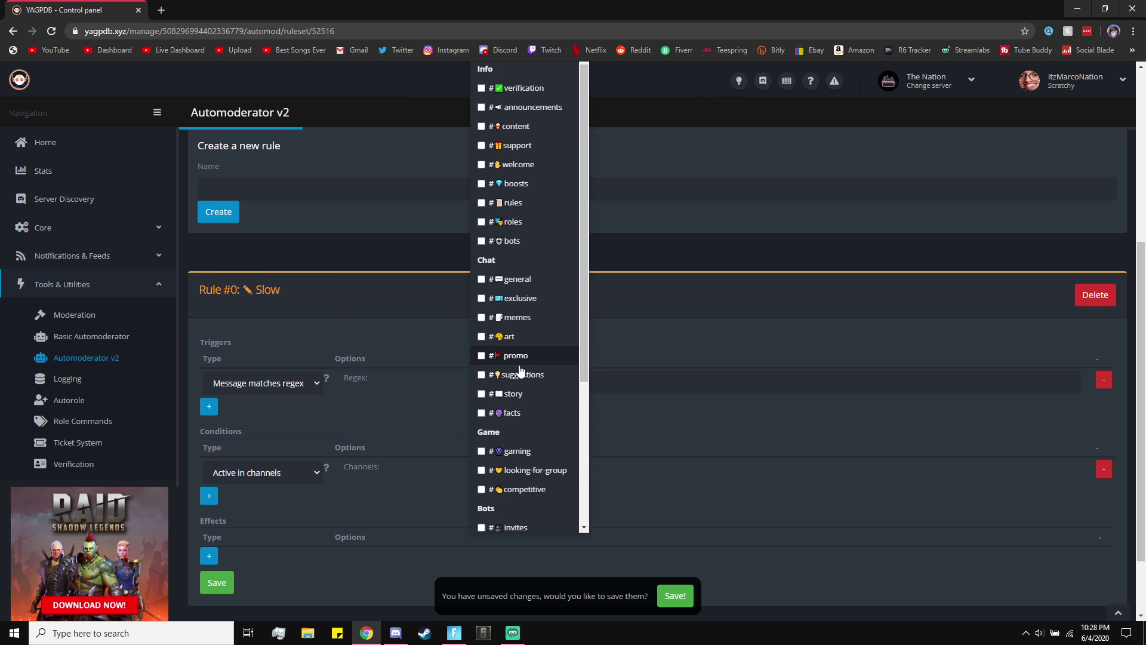
scroll(495, 192, "up", 2)
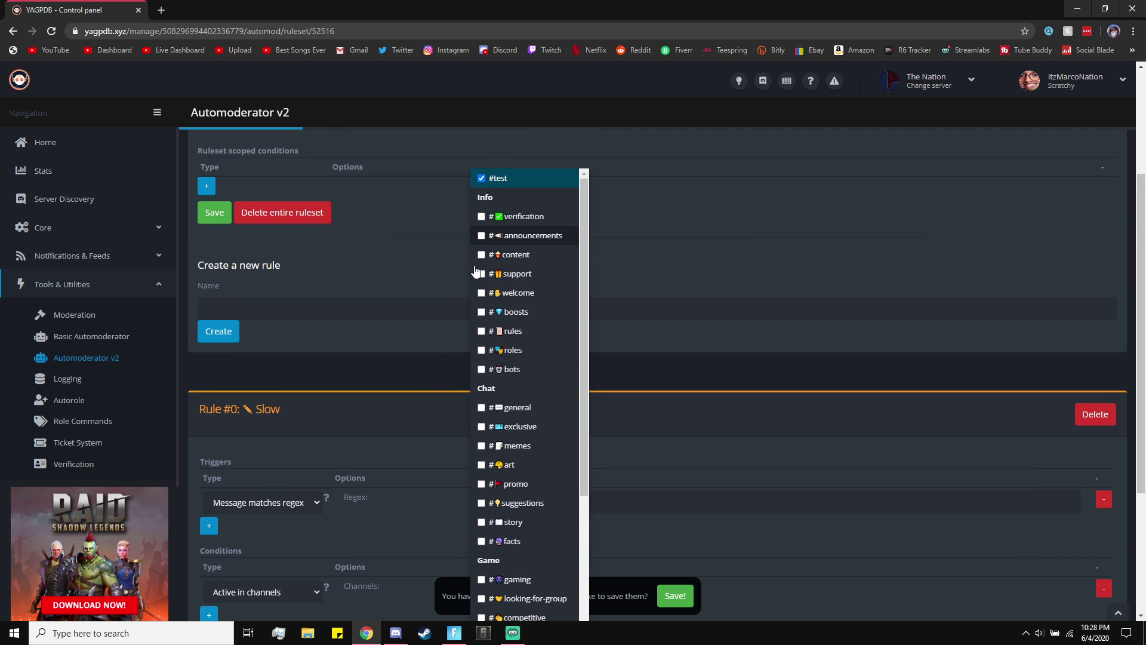
scroll(403, 417, "down", 3)
left_click(402, 417)
scroll(485, 384, "up", 5)
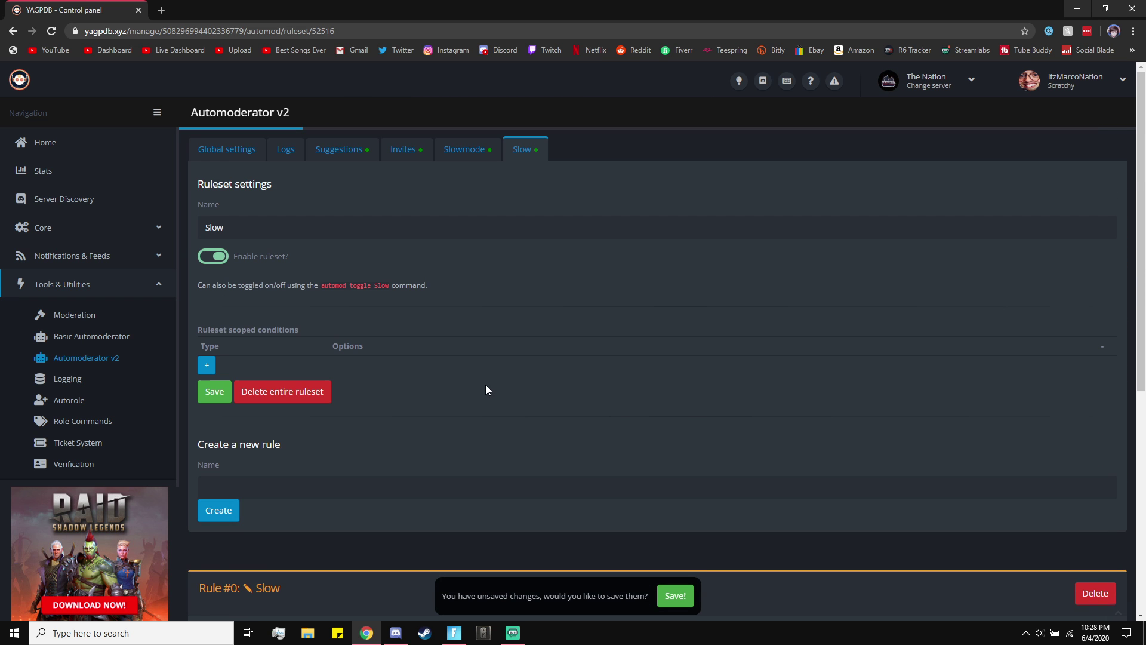
scroll(485, 384, "down", 4)
left_click(485, 474)
left_click(696, 464)
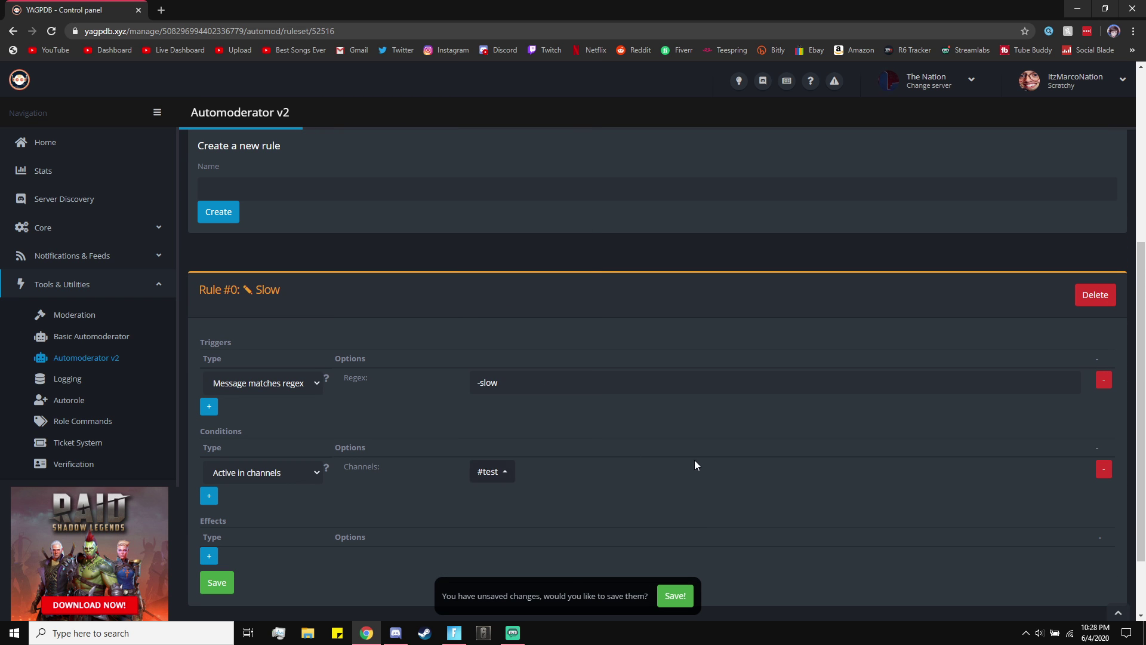
Add a second condition to the Slow rule that ignores bots
scroll(464, 471, "up", 5)
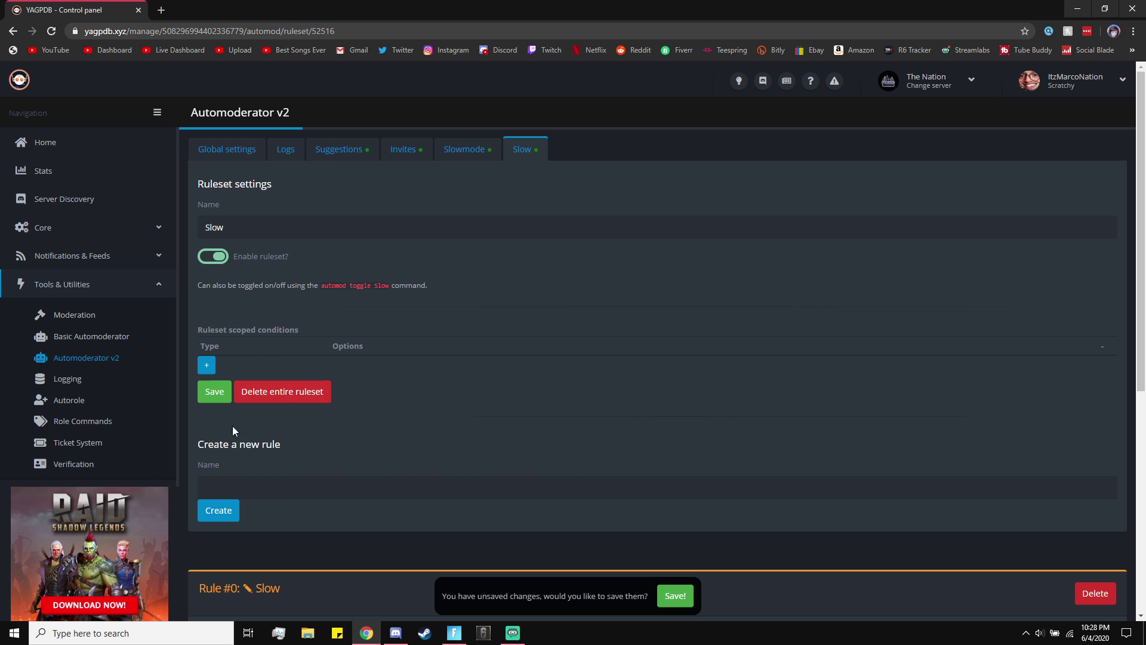
scroll(310, 448, "down", 6)
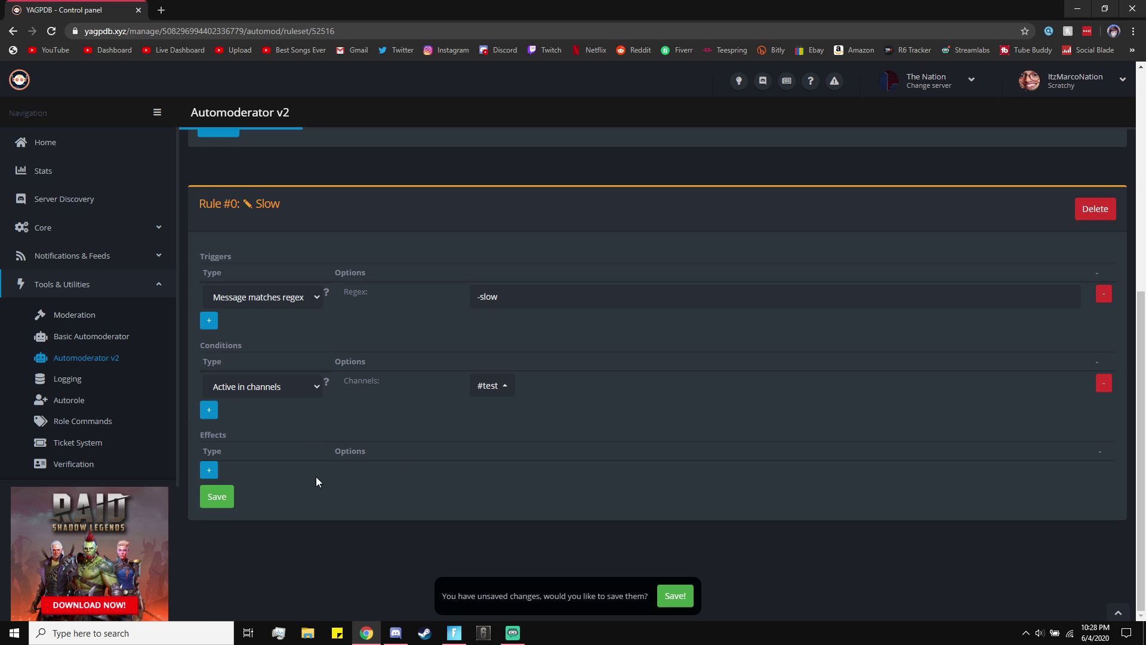
left_click(209, 410)
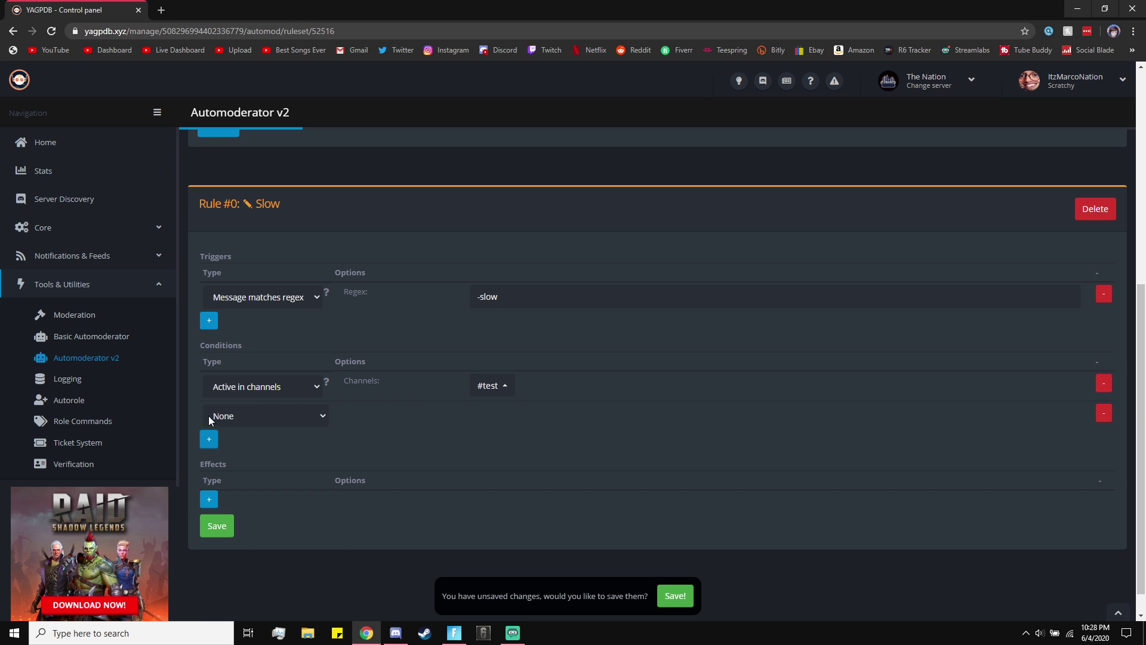
left_click(242, 415)
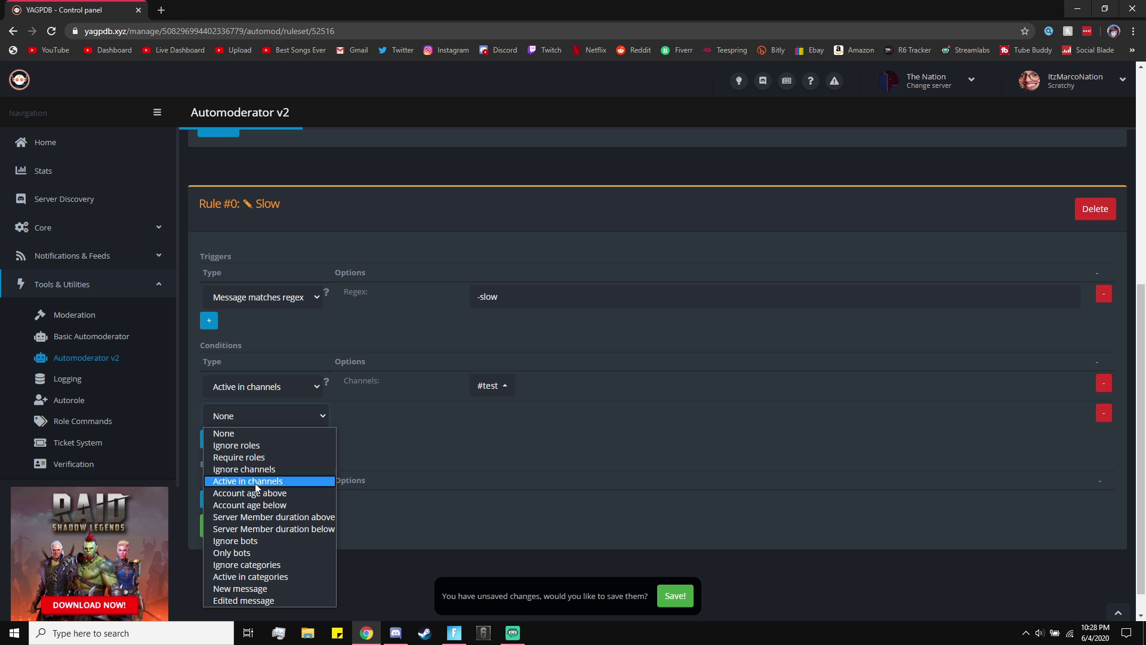
left_click(258, 541)
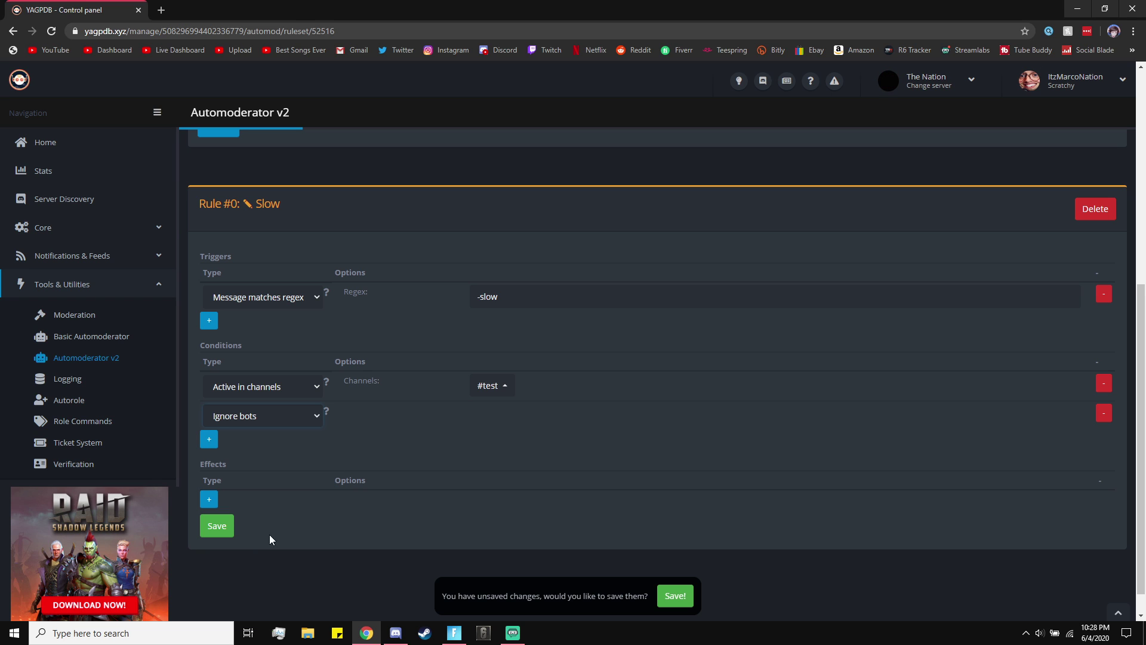
Add an "Enable Channel slowmode" effect to the Slow rule with a ratelimit of 2 seconds between messages per user
left_click(209, 500)
left_click(231, 507)
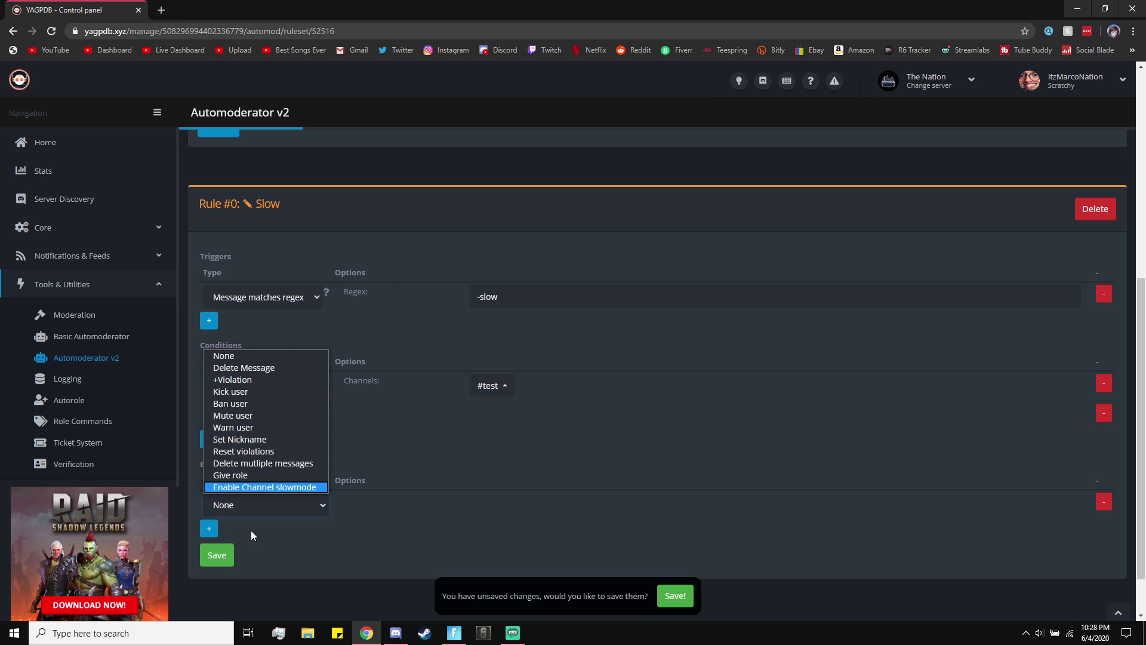
left_click(259, 487)
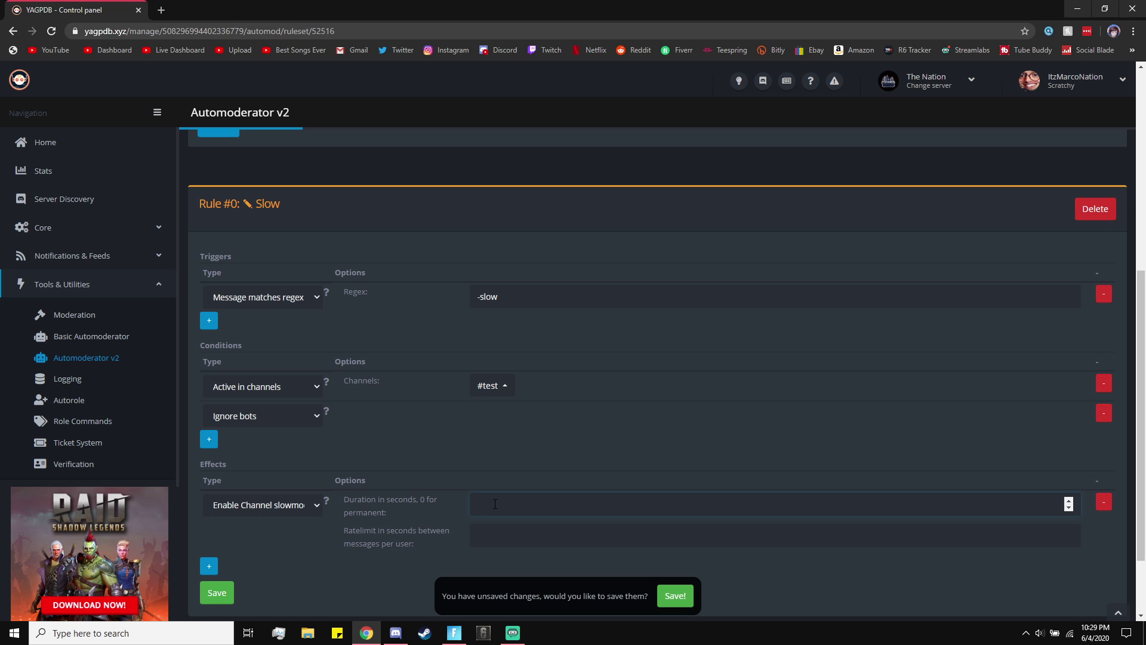
left_click(505, 539)
type("12")
key("BackSpace")
type("2")
Save the changes to the Slow rule
left_click(591, 575)
left_click(676, 594)
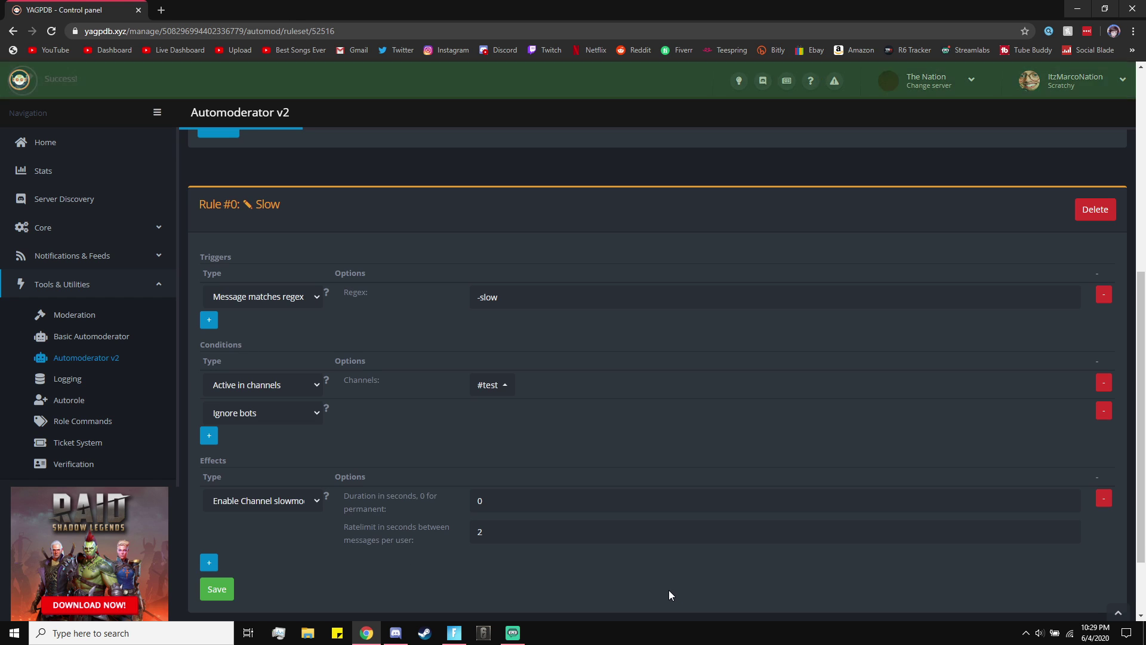
left_click(224, 593)
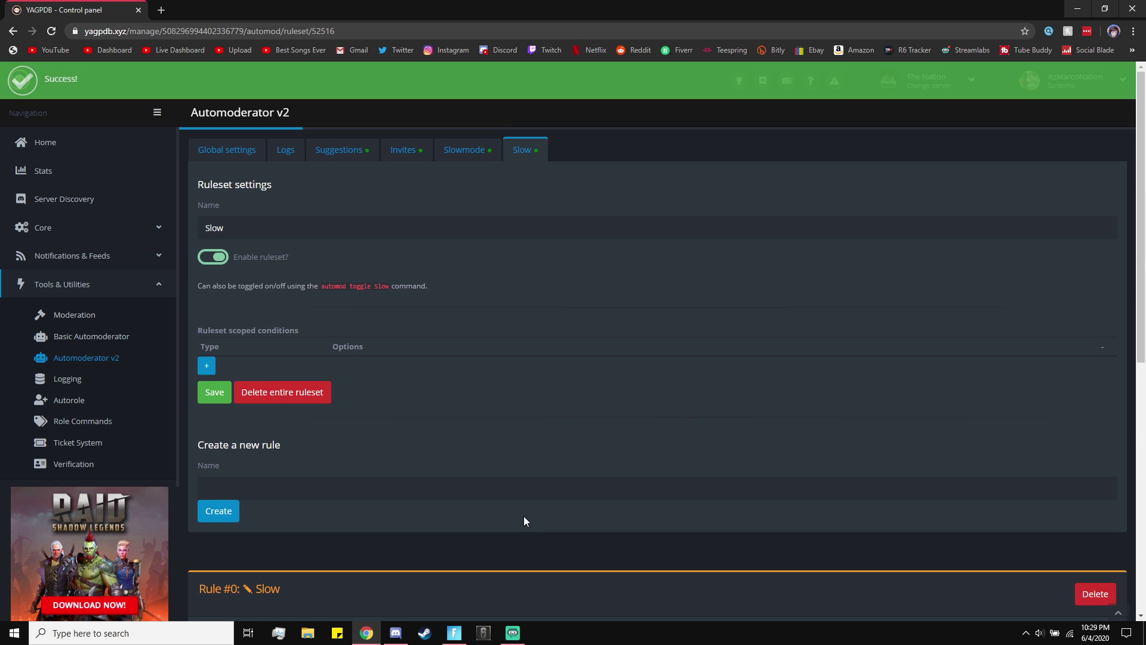
Close the YAGPDB control panel and send "-slow" in the #test channel in Discord
left_click(138, 10)
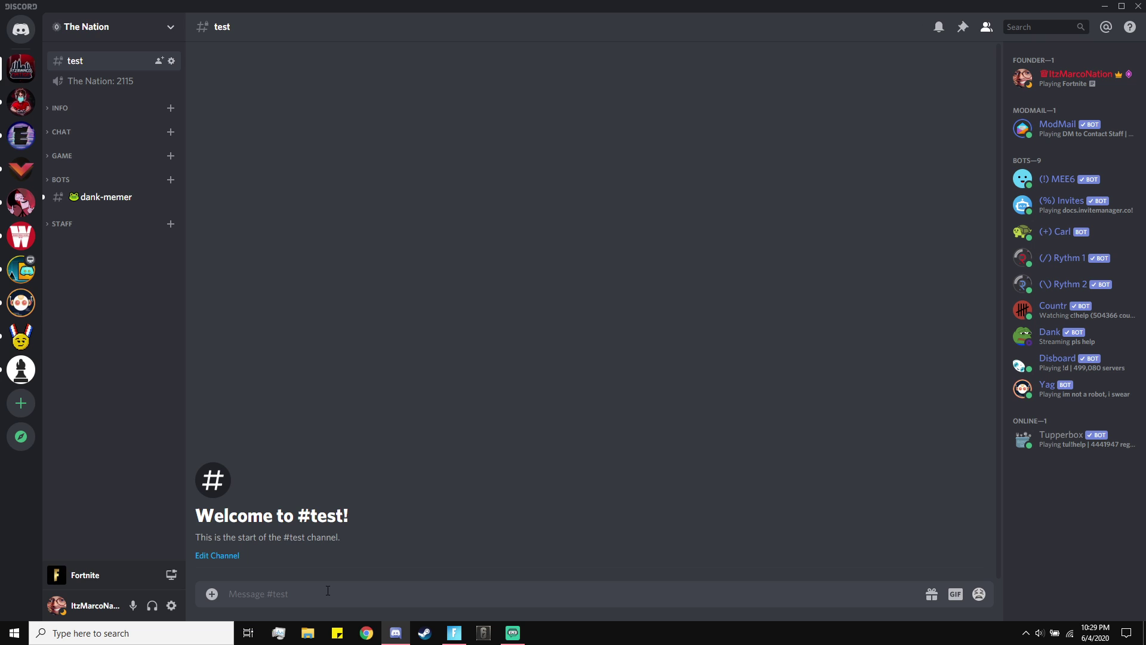
type("-slow")
key("Return")
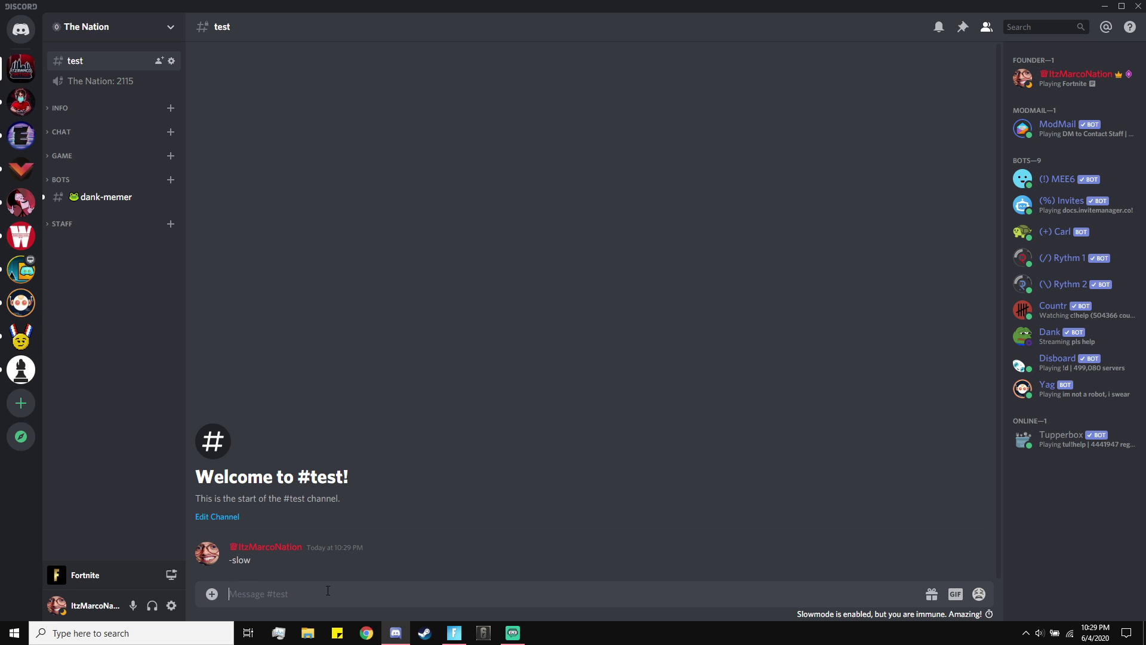
Set the #test channel's slowmode to 5s in its channel settings, save the changes and return to the channel
mouse_move(946, 616)
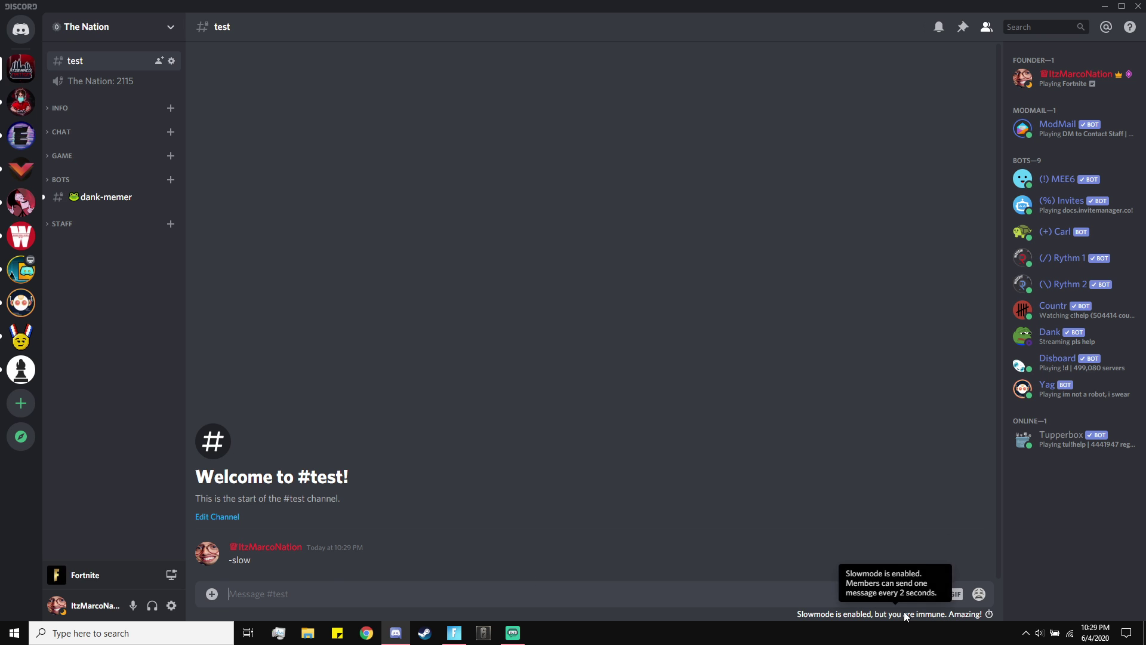
left_click(172, 62)
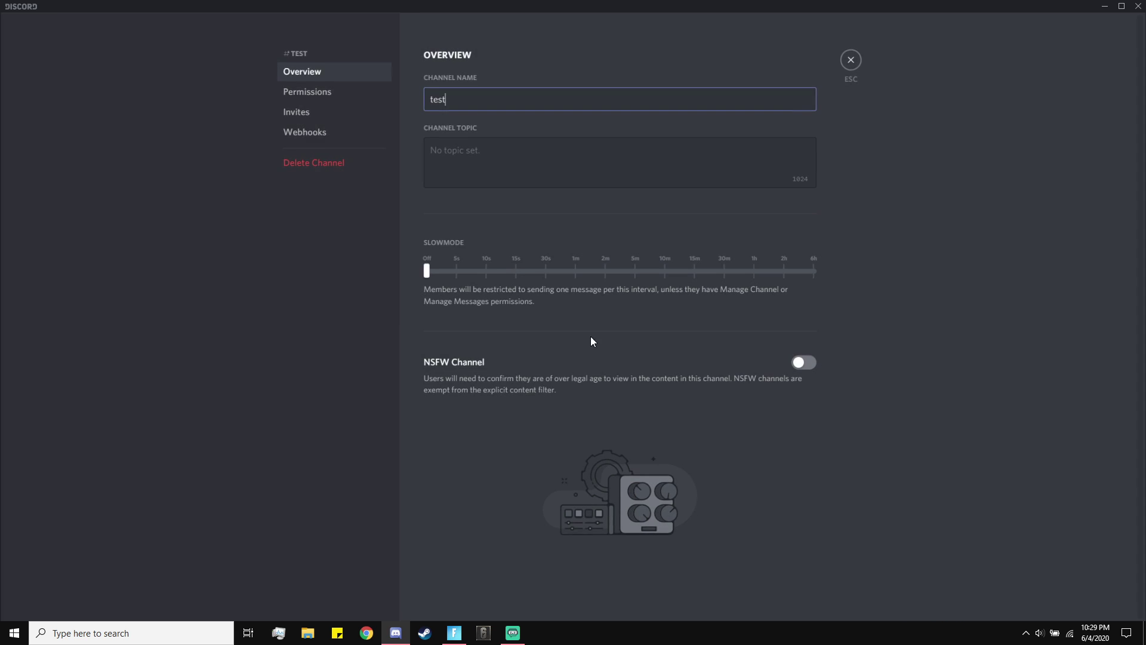
left_click_drag(429, 271, 454, 271)
left_click(770, 596)
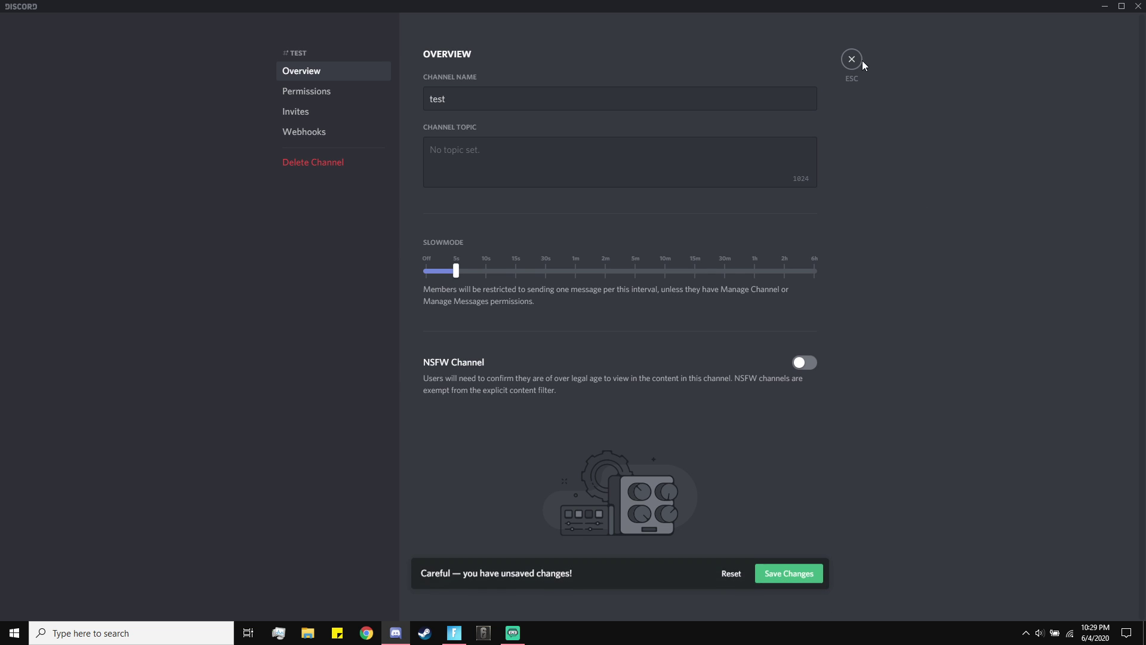
left_click(854, 60)
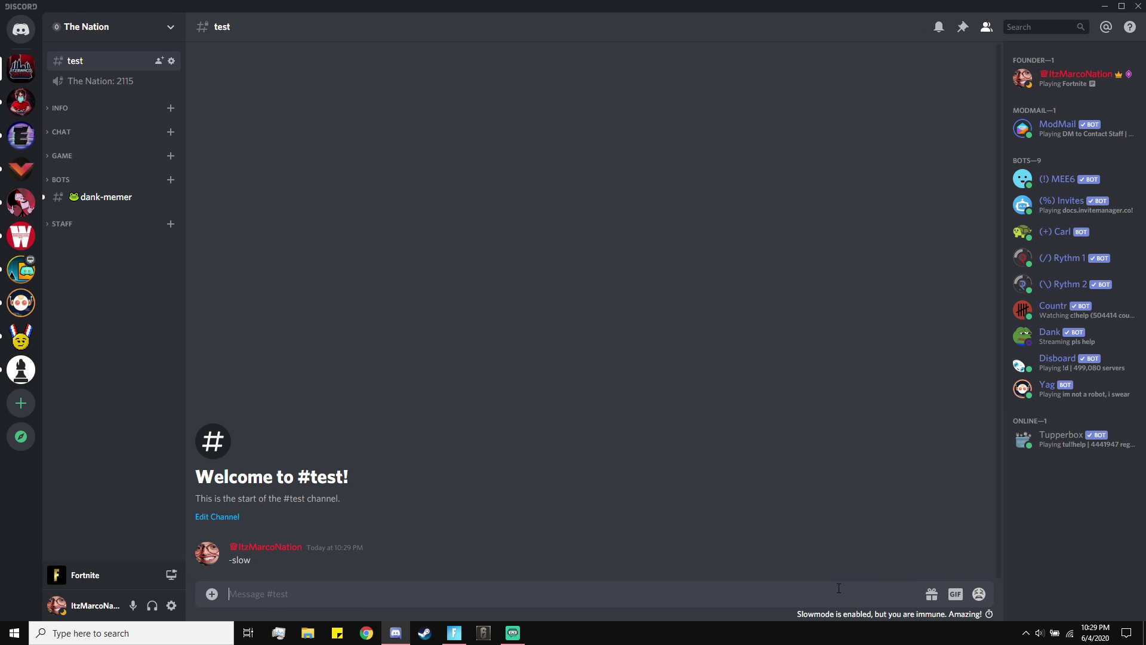
Send "-slow" again in #test and check the slowmode setting in the channel's overview
type("-slow")
key("Return")
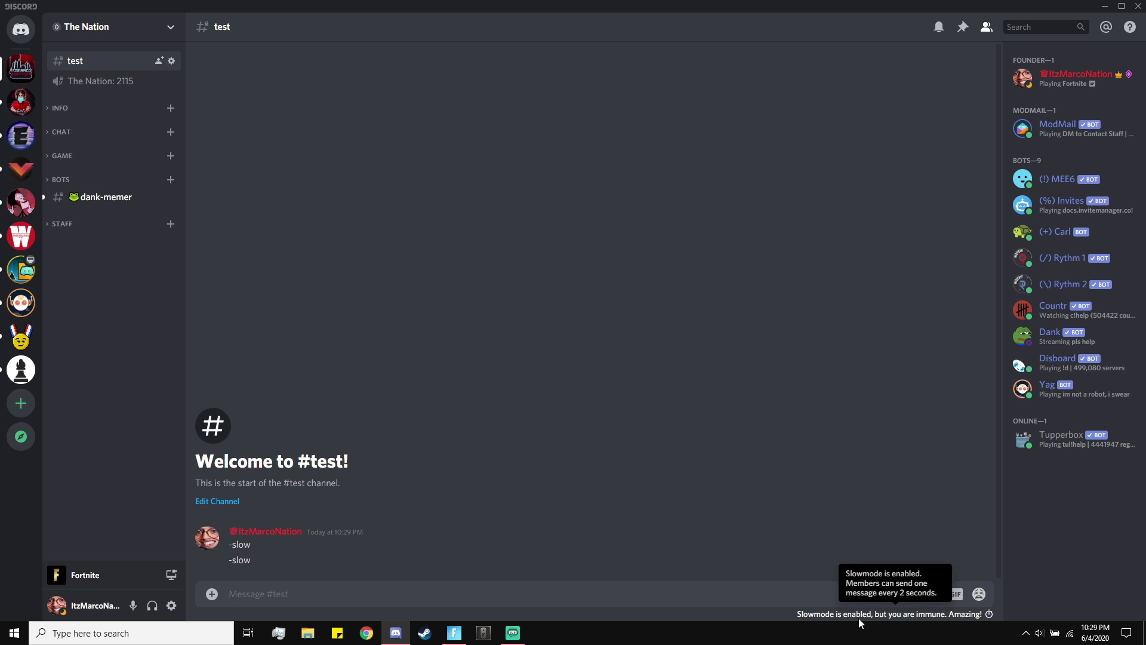
left_click(171, 60)
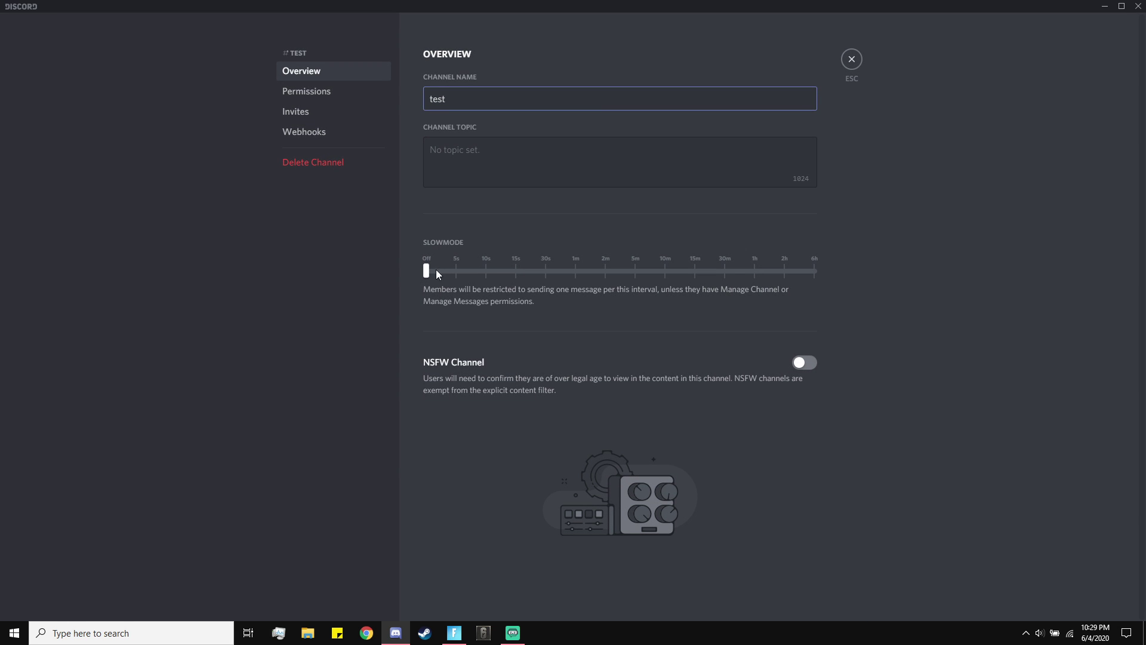
left_click(852, 59)
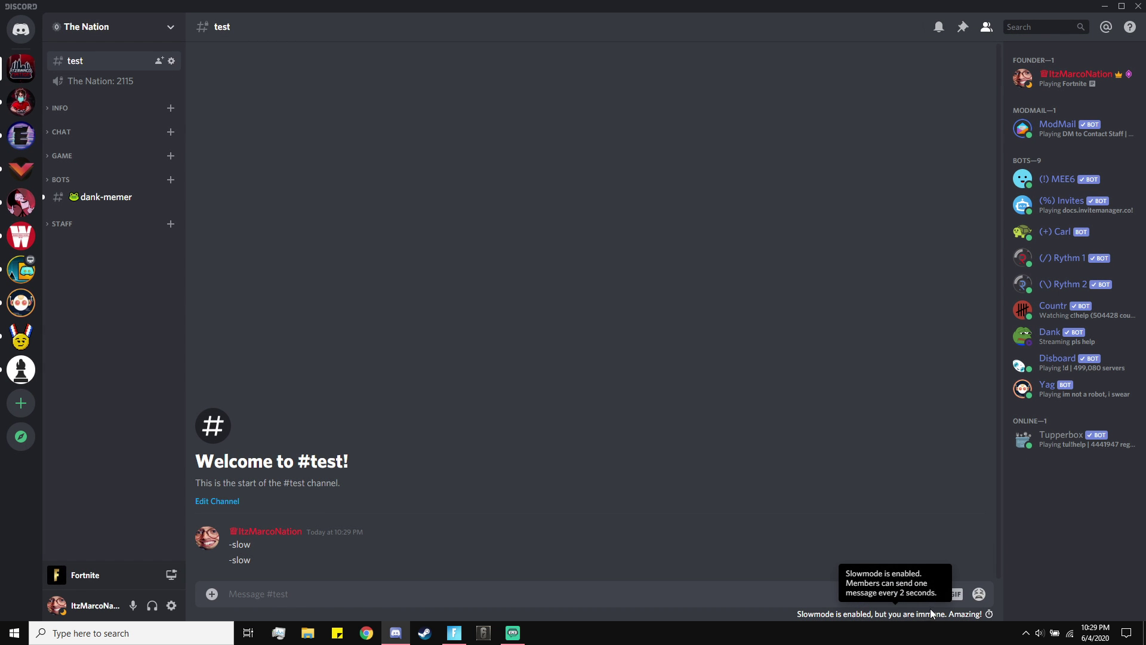